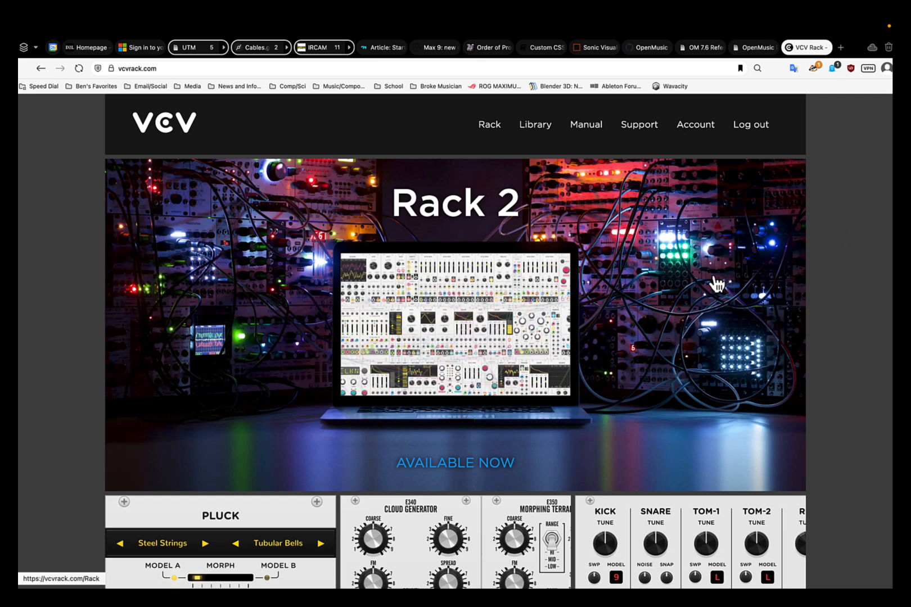
# Look through the VCV homepage and open the Rack 2 product page
pyautogui.scroll(-12, 718, 284)
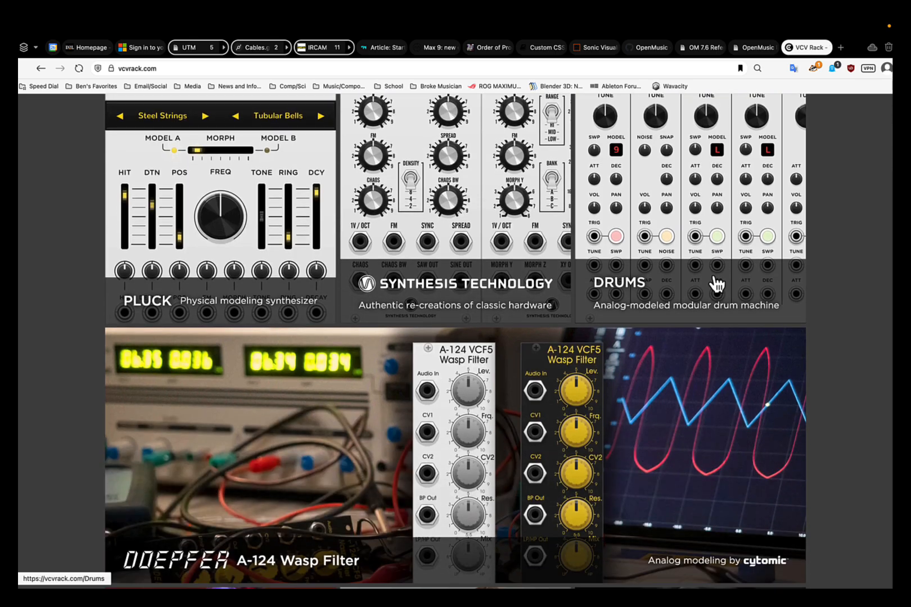
pyautogui.scroll(-10, 718, 285)
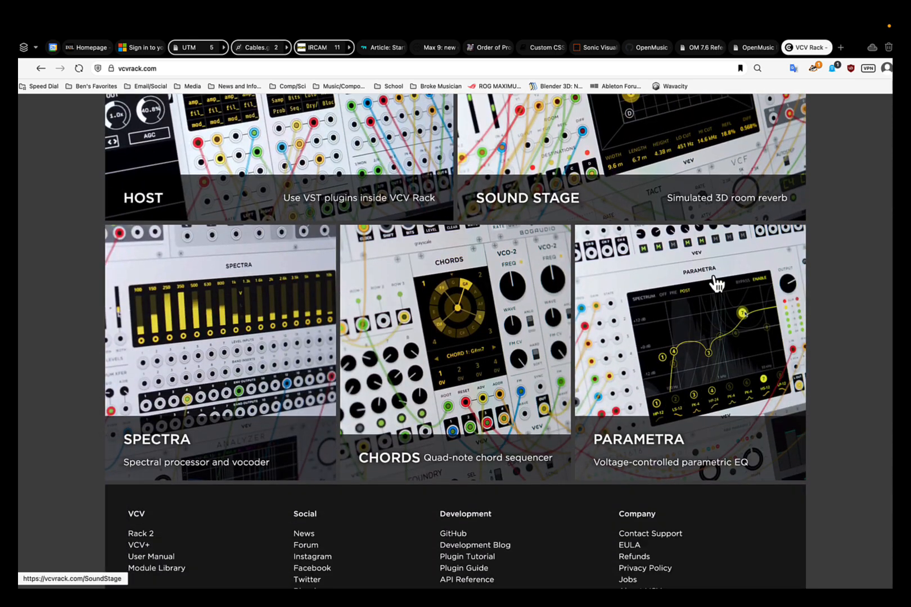
pyautogui.scroll(15, 717, 284)
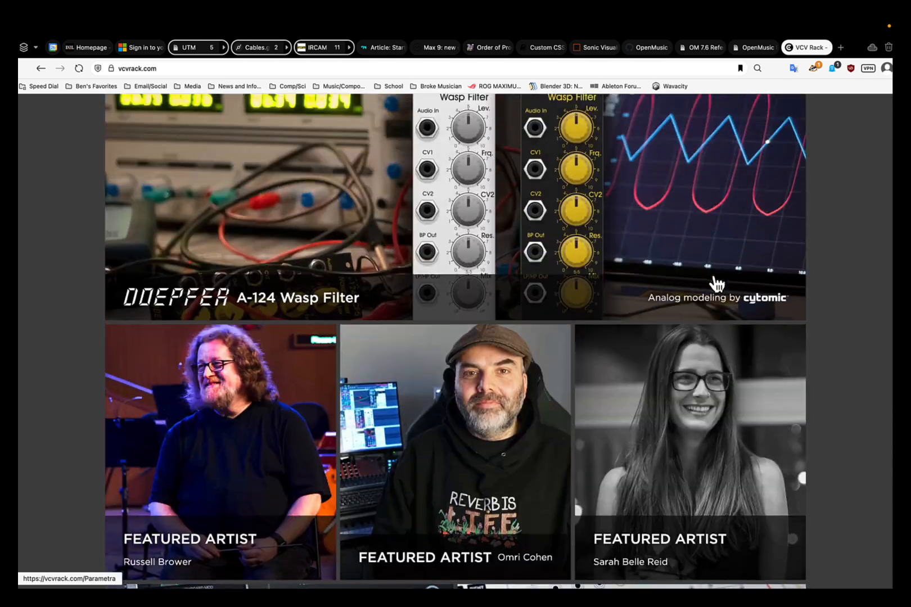
pyautogui.scroll(1, 717, 284)
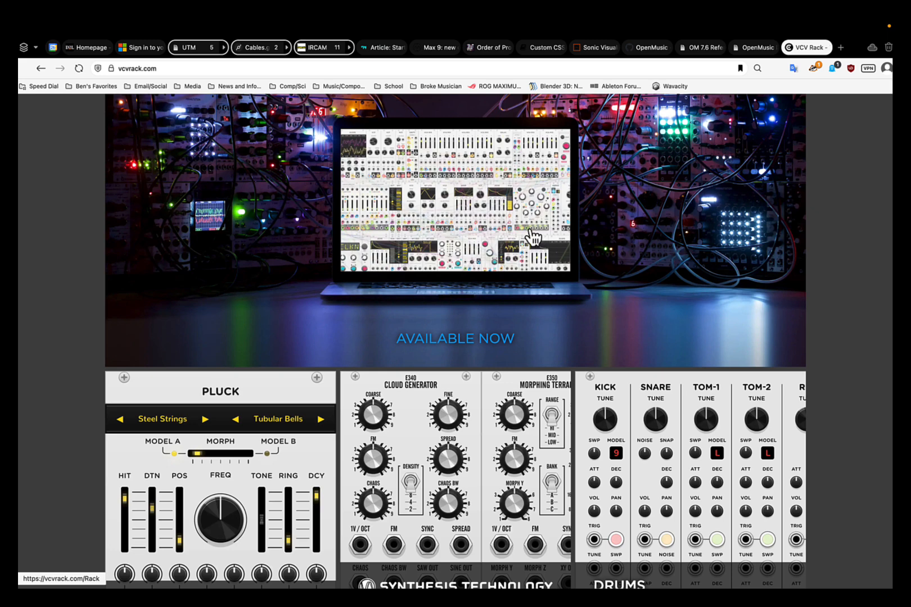
pyautogui.click(474, 341)
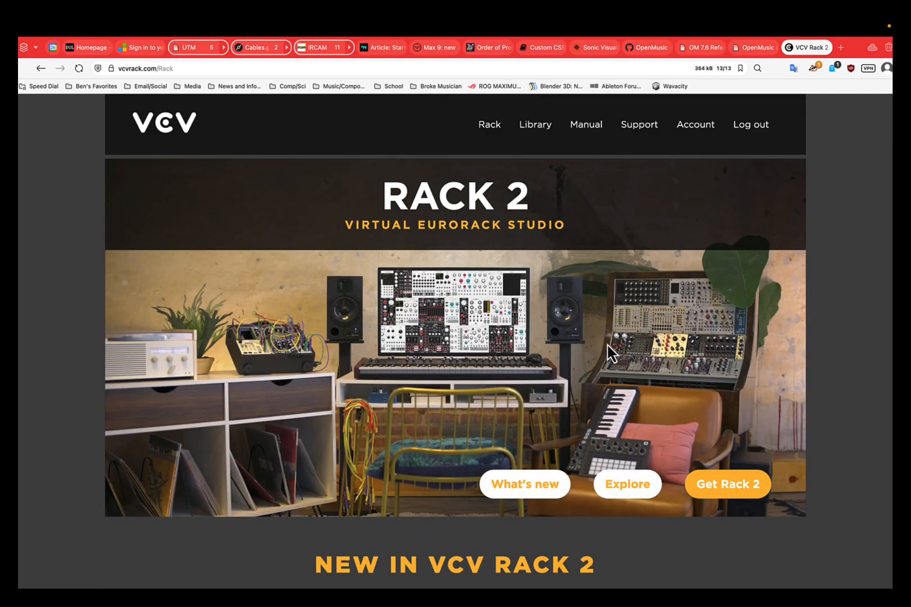
# Review the Rack 2 Free and Rack 2 Pro download options and the system requirements
pyautogui.click(726, 495)
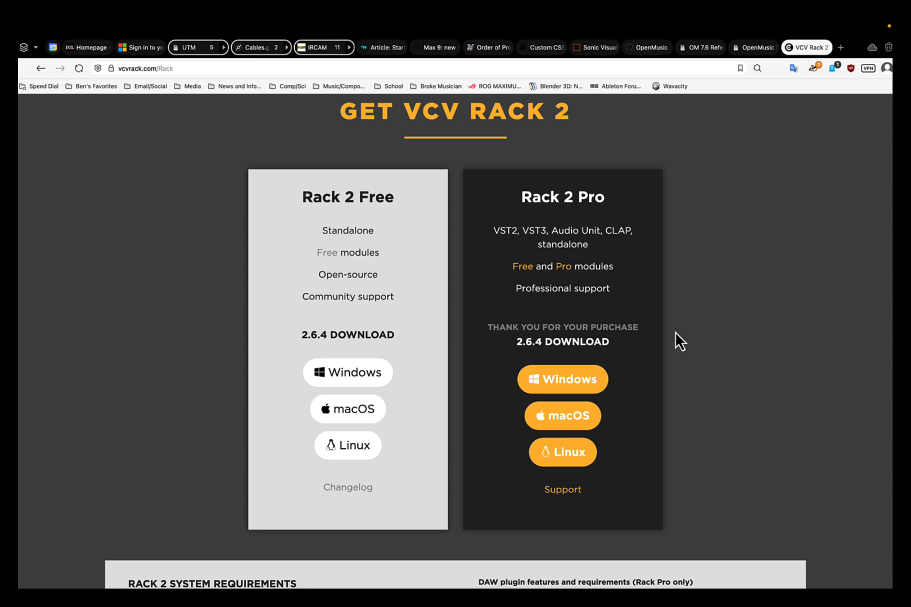
pyautogui.scroll(-3, 677, 341)
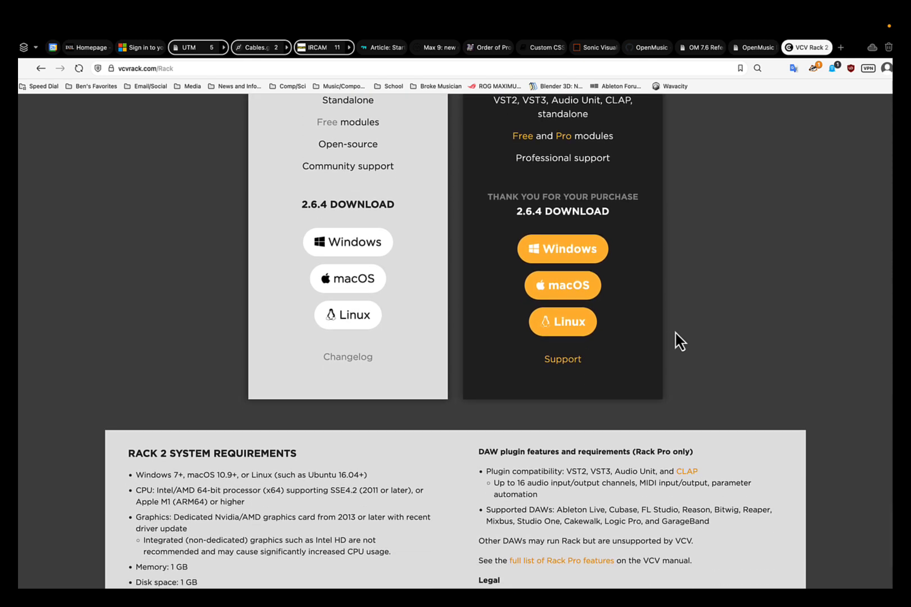
pyautogui.scroll(5, 678, 341)
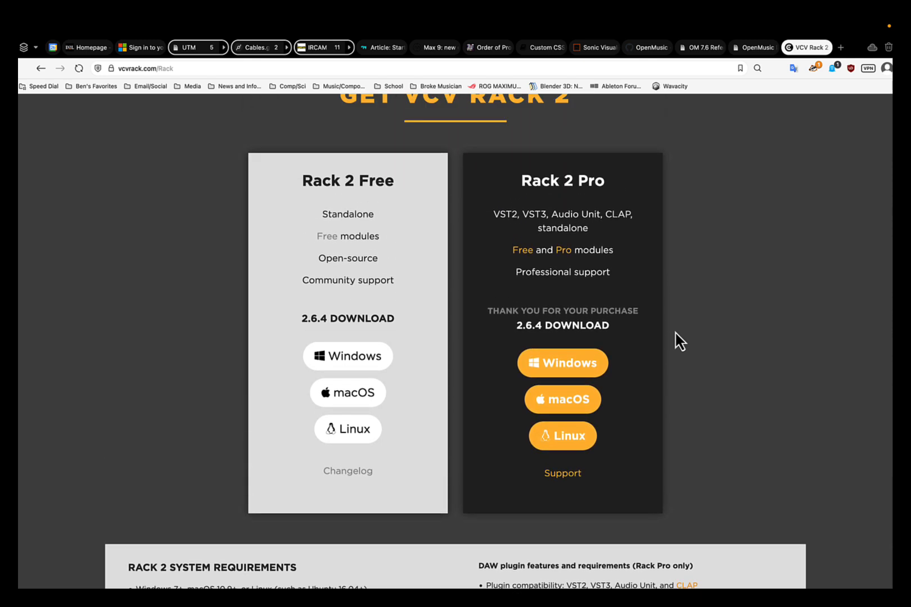
pyautogui.scroll(10, 680, 341)
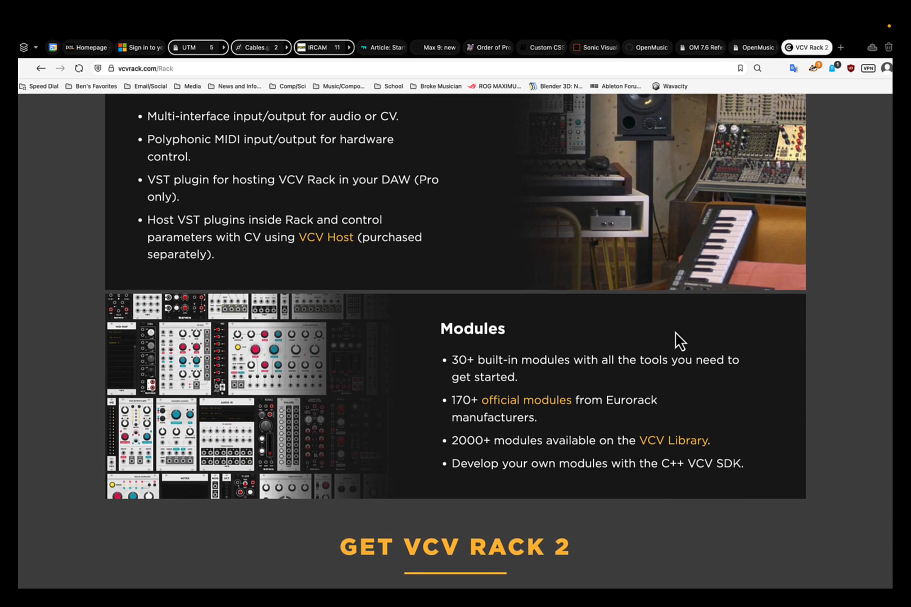
pyautogui.scroll(10, 676, 333)
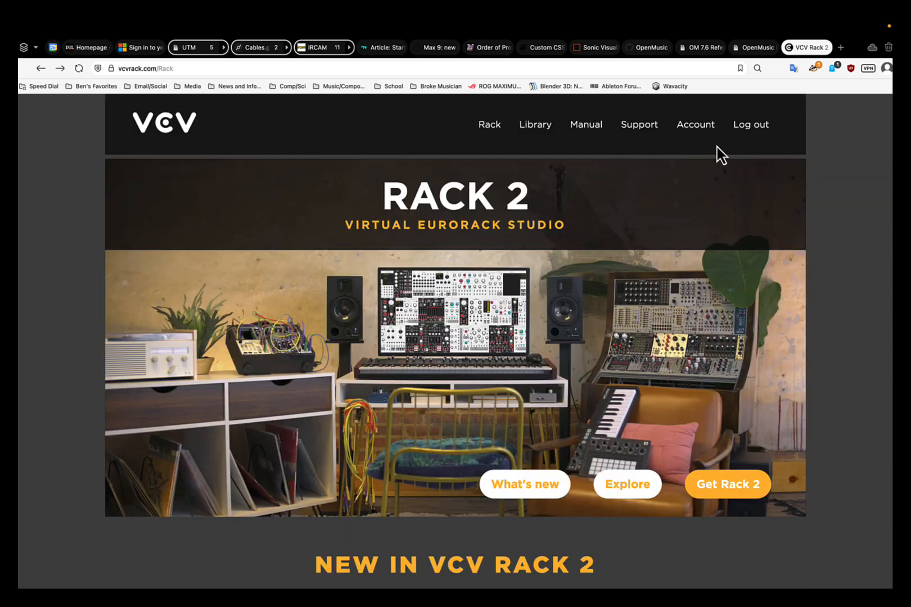
# Return to the VCV homepage and open the module Library to browse its listed modules
pyautogui.press('super+Left')
pyautogui.scroll(3, 617, 163)
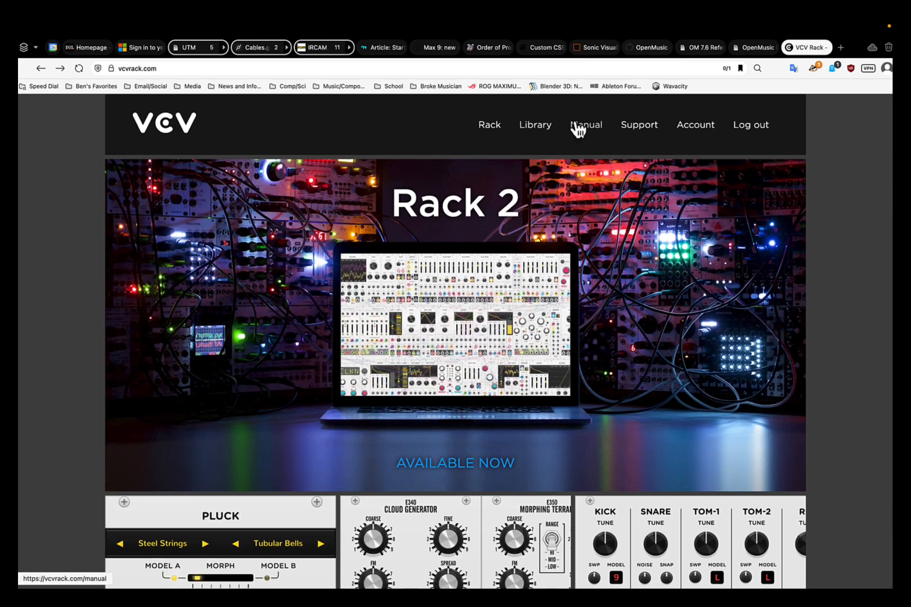
pyautogui.click(545, 126)
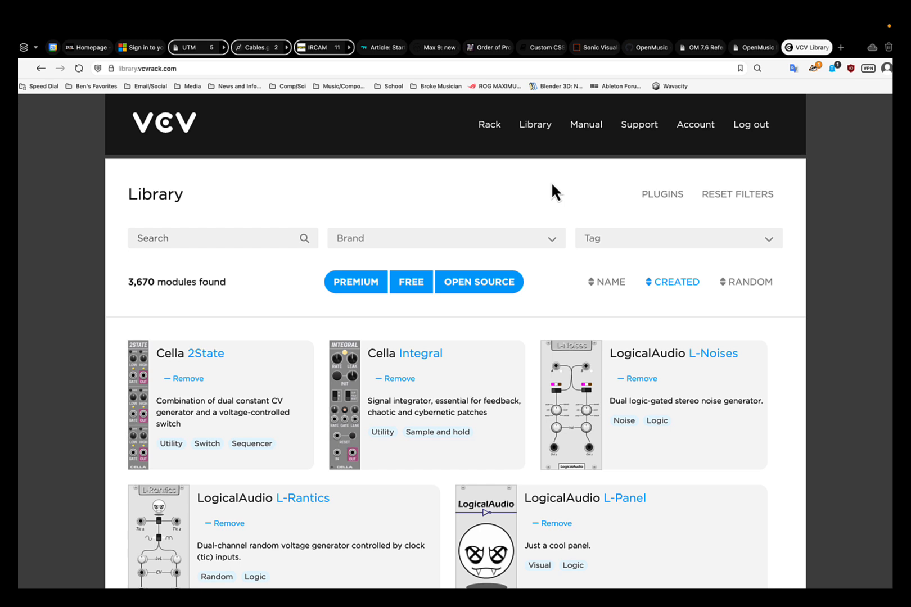
pyautogui.scroll(-15, 552, 185)
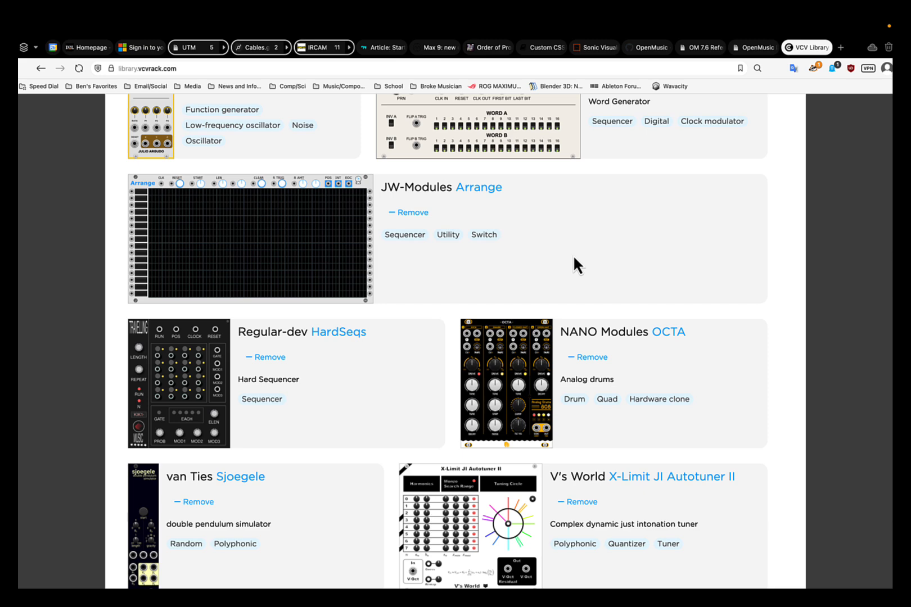
pyautogui.scroll(15, 574, 254)
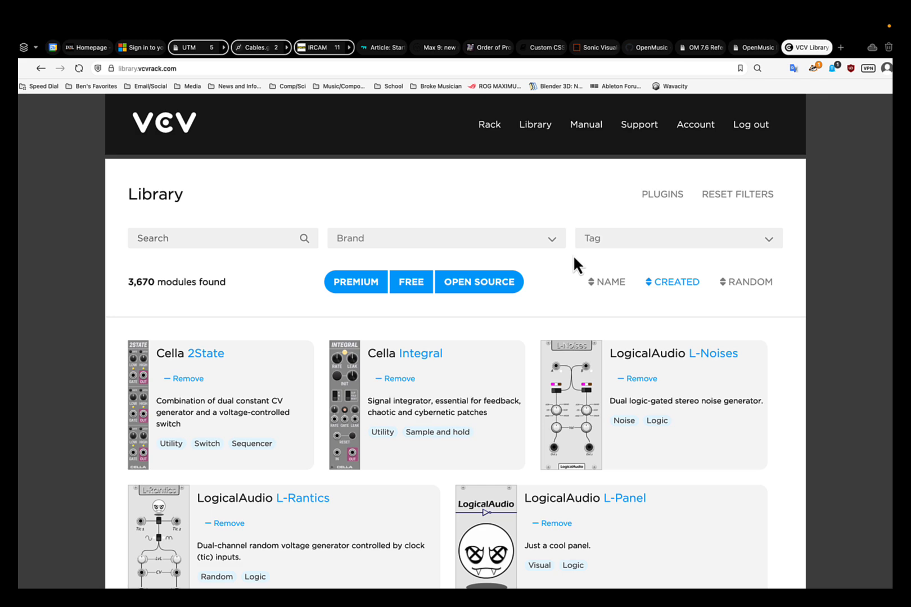
# Switch to the desktop with the Applications folder and launch VCV Rack 2 Pro
pyautogui.hotkey('ctrl', 'Up')
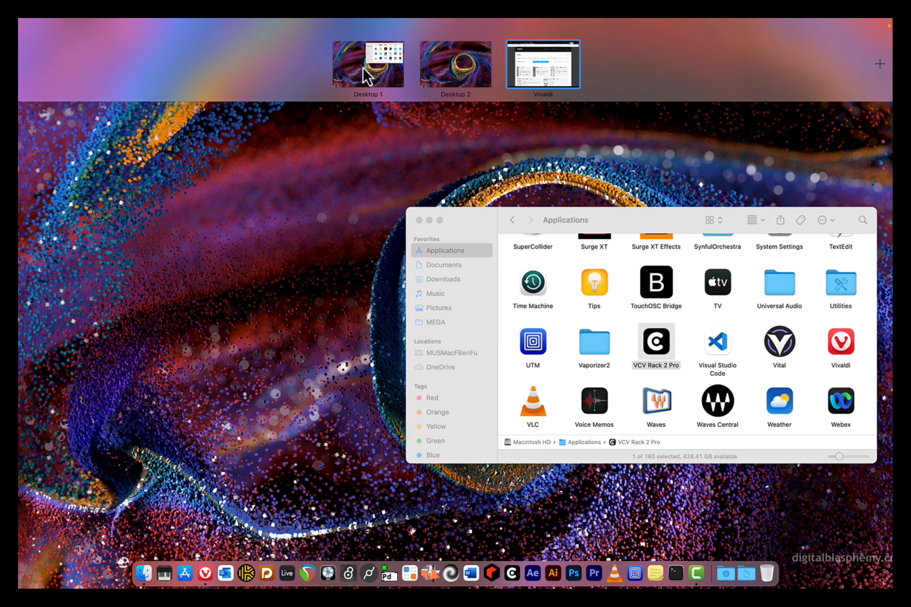
pyautogui.click(378, 70)
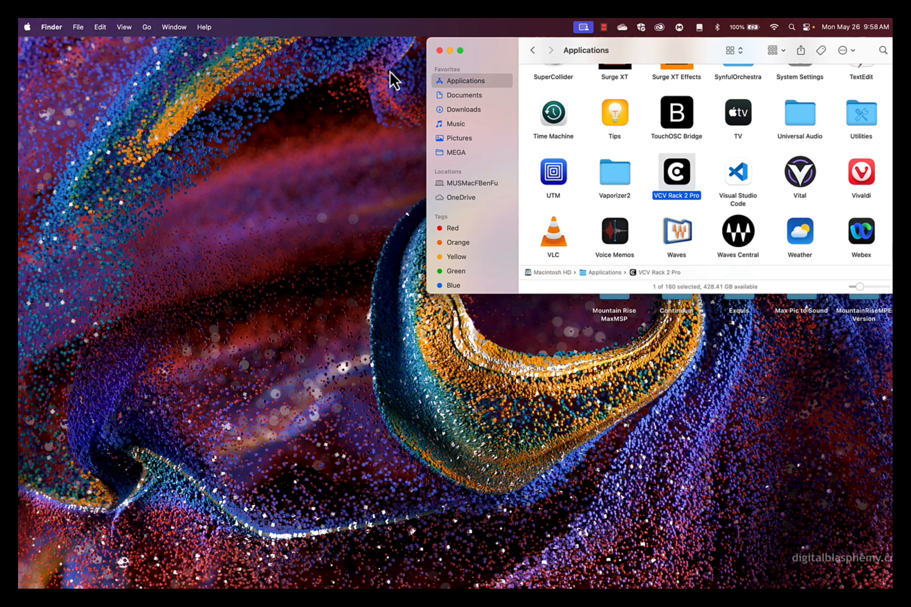
pyautogui.click(703, 156)
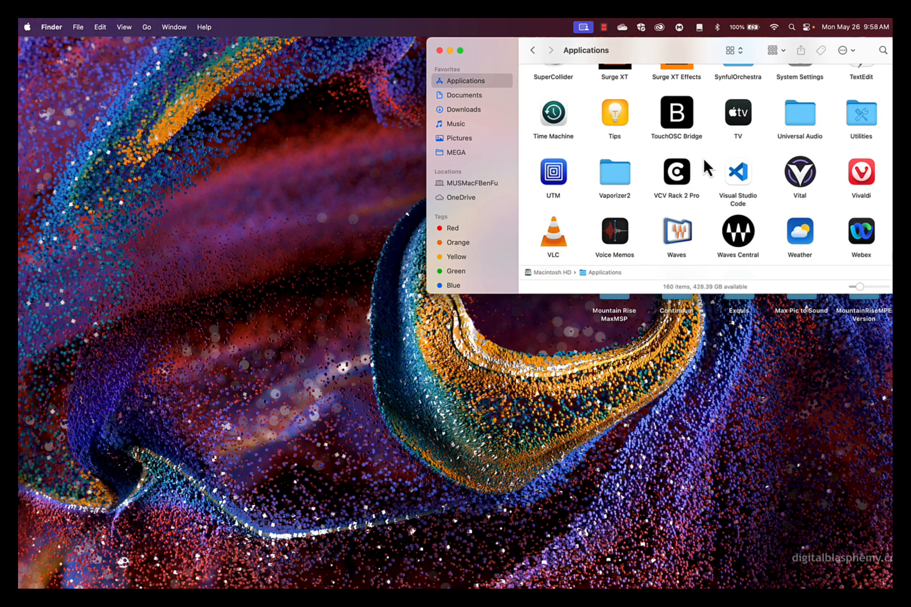
pyautogui.click(679, 174)
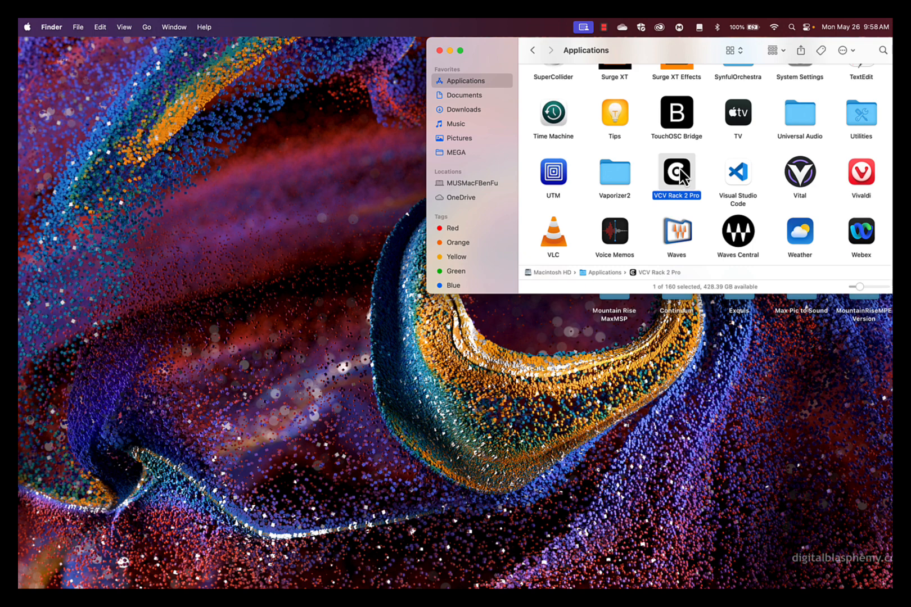
pyautogui.doubleClick(678, 173)
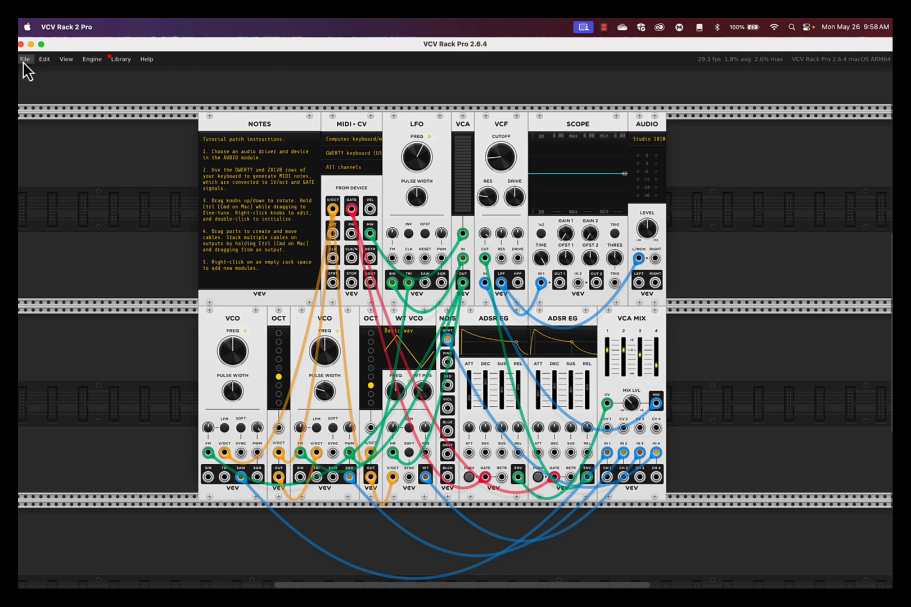
# Examine the commands for creating, opening and saving patches, leaving the current patch as it is
pyautogui.click(59, 31)
pyautogui.click(27, 61)
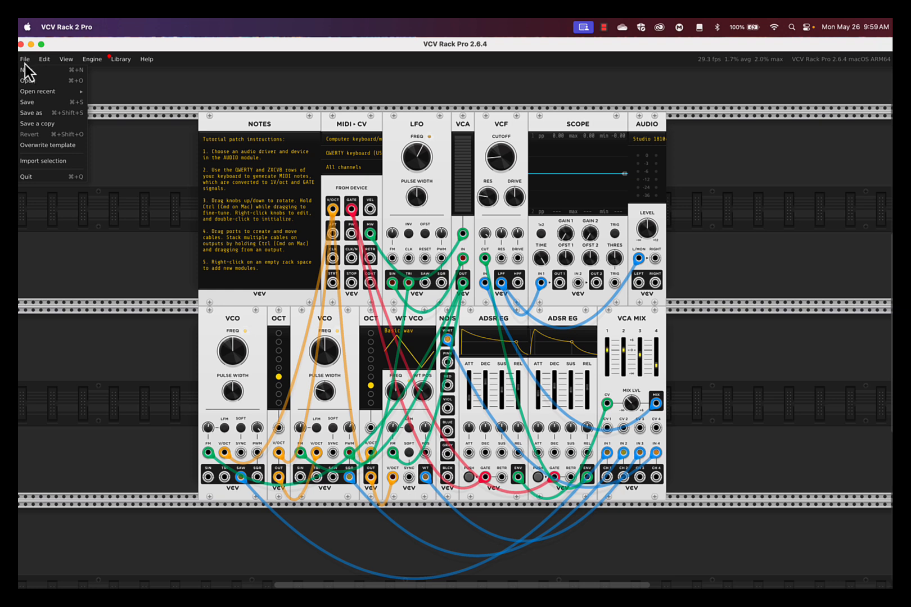
pyautogui.click(156, 91)
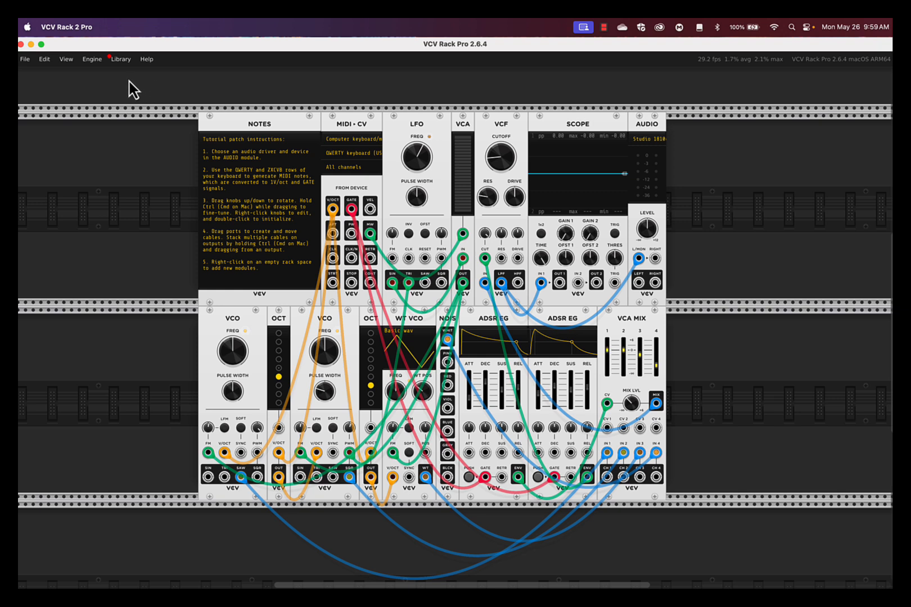
# Download all available plugin updates from the VCV Library and accept the relaunch notice
pyautogui.click(125, 59)
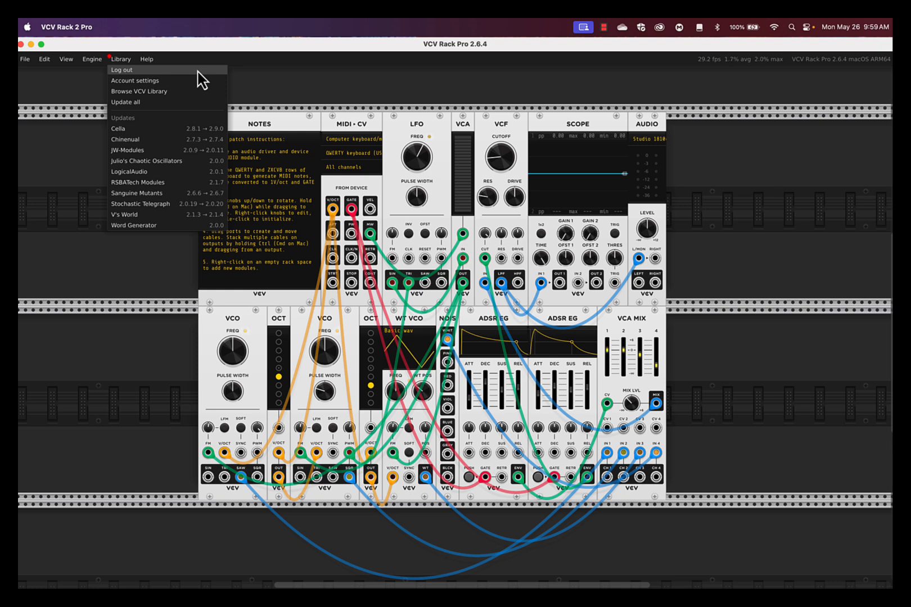
pyautogui.click(274, 82)
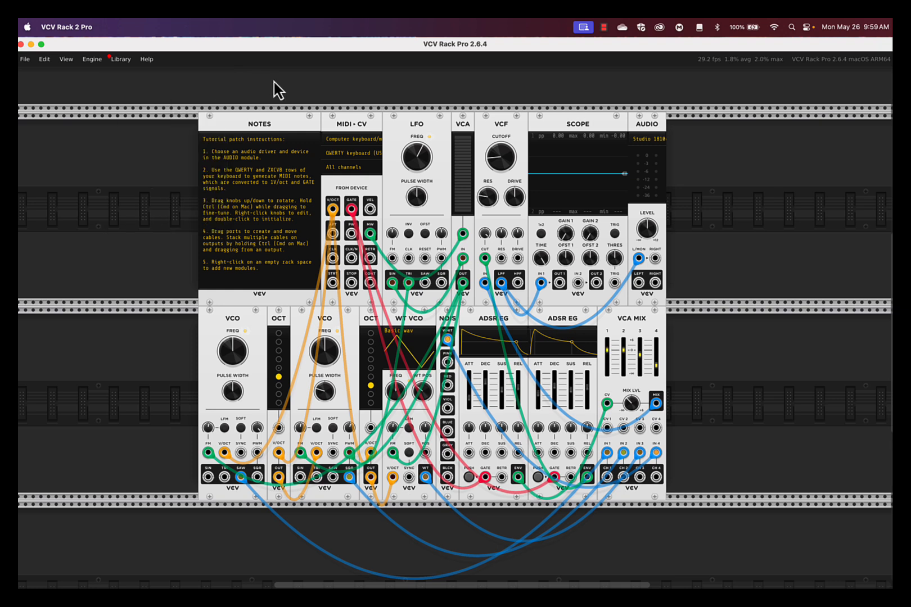
pyautogui.click(120, 59)
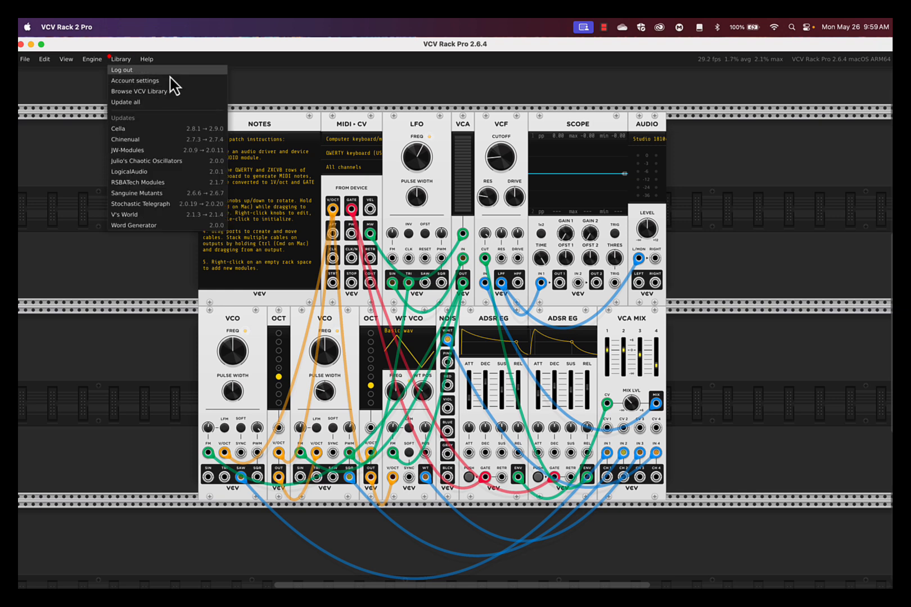
pyautogui.click(218, 108)
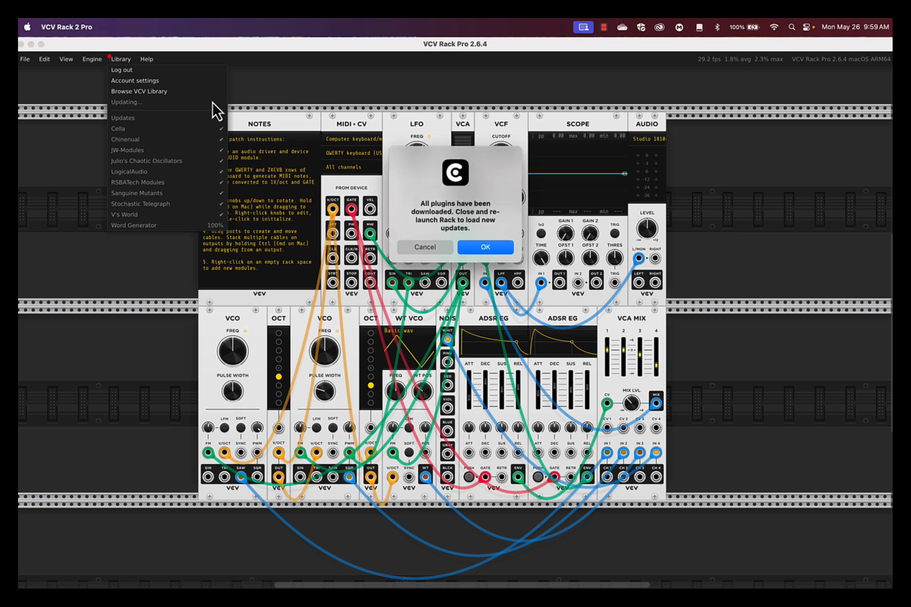
pyautogui.click(492, 250)
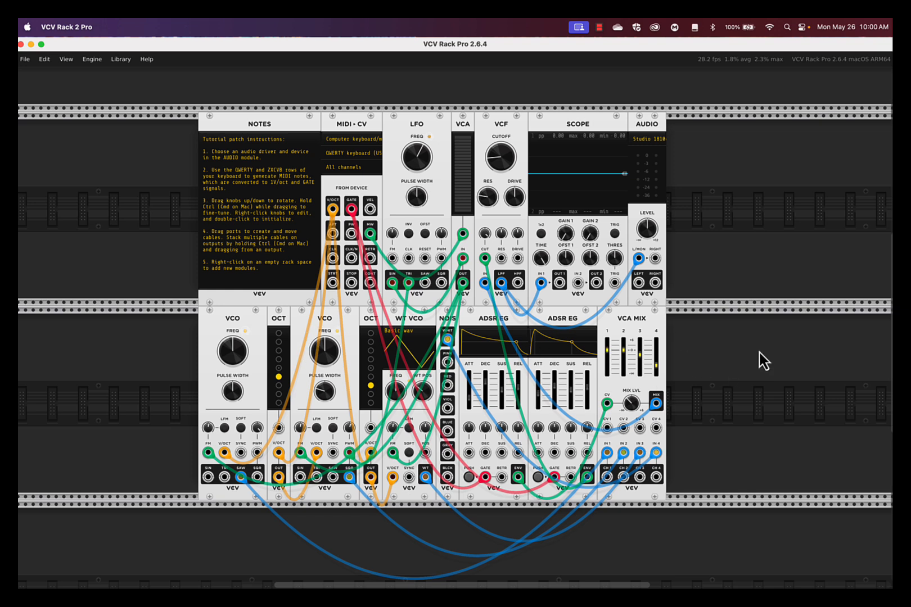
# Delete the entire second row of modules plus the Notes, LFO, VCA and VCF modules from the tutorial patch
pyautogui.moveTo(423, 203)
pyautogui.moveTo(717, 403); pyautogui.dragTo(149, 421)
pyautogui.press('BackSpace')
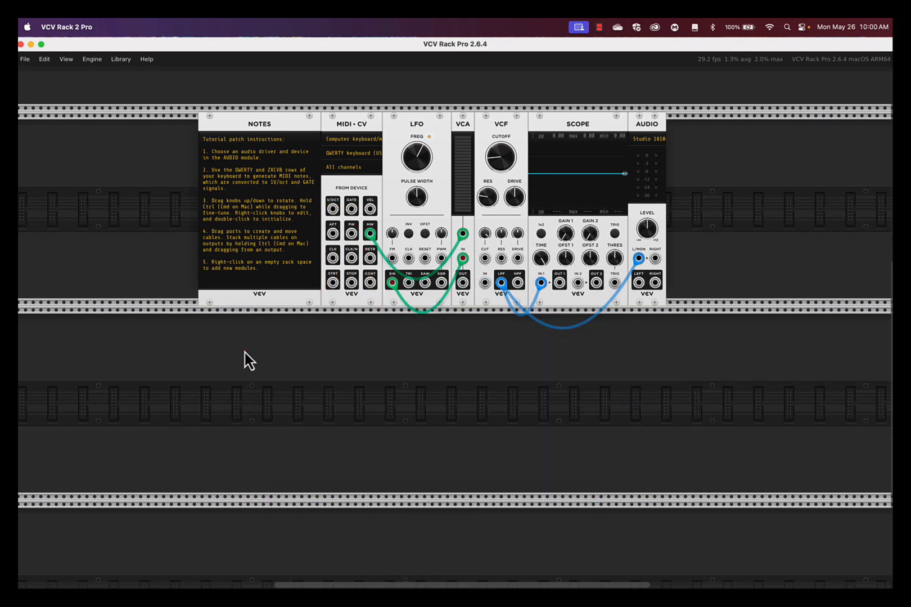
pyautogui.click(244, 189)
pyautogui.press('BackSpace')
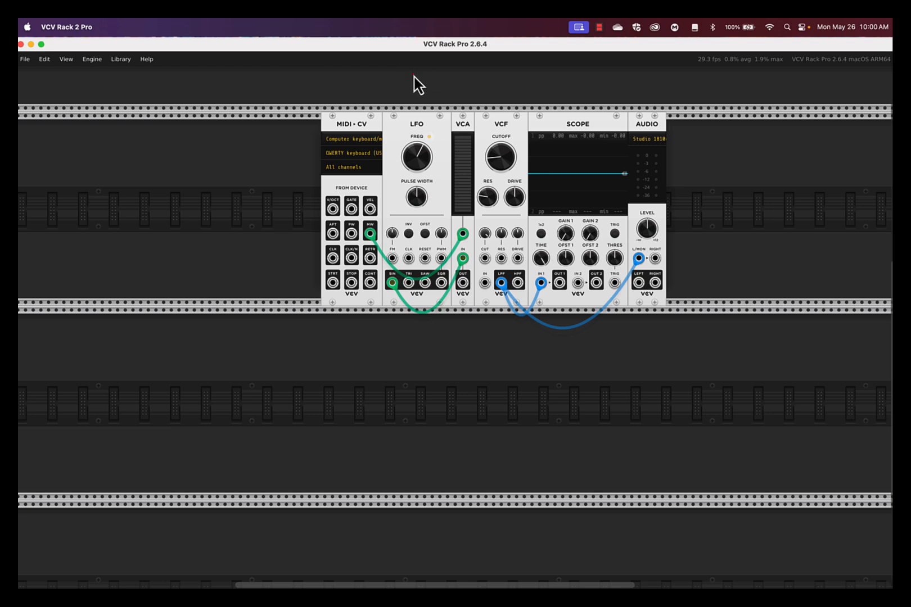
pyautogui.moveTo(416, 84); pyautogui.dragTo(496, 174)
pyautogui.press('BackSpace')
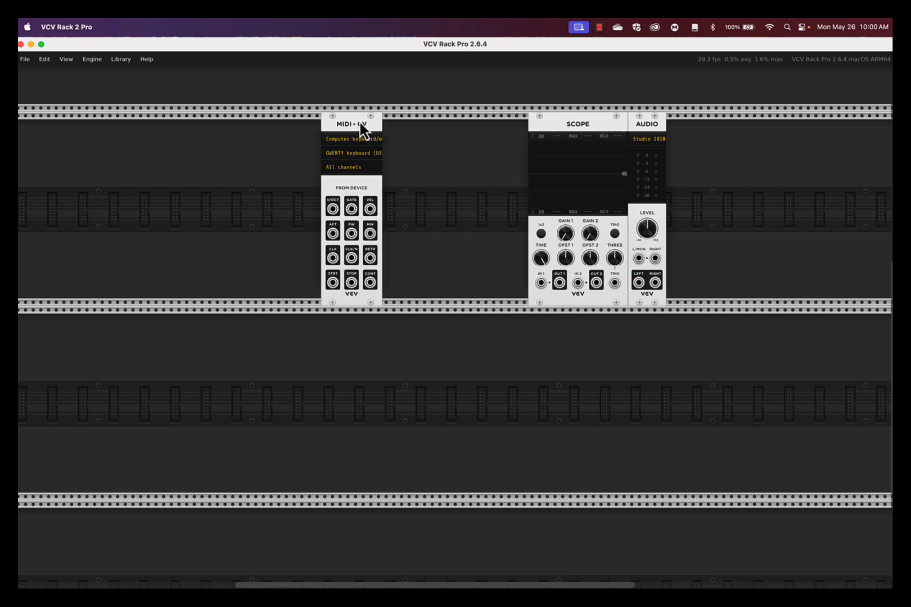
# Move the MIDI-CV module further left along its row, leaving a wide gap before the Scope module
pyautogui.moveTo(363, 128); pyautogui.dragTo(227, 134)
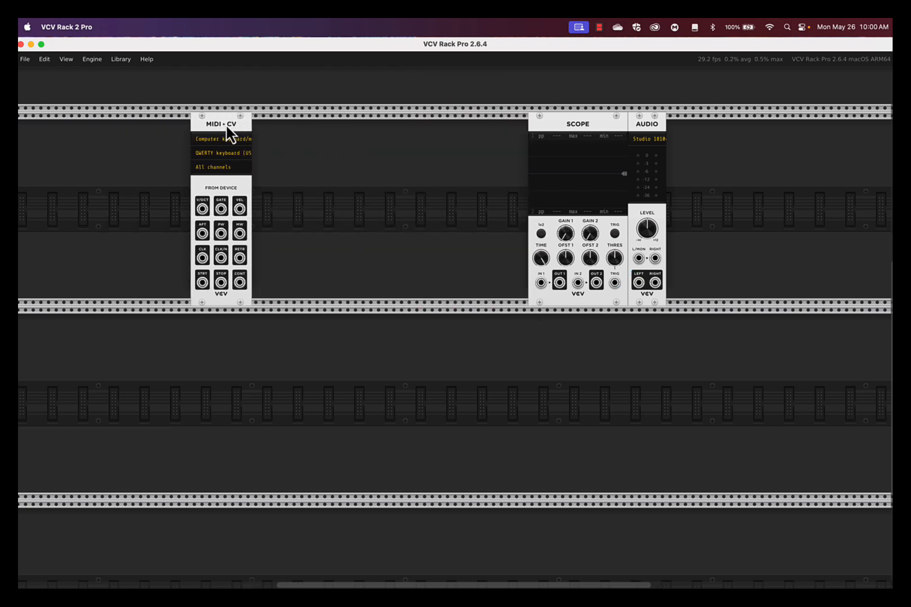
pyautogui.press('super+equal')
pyautogui.scroll(4, 227, 127)
pyautogui.hscroll(-2, 227, 128)
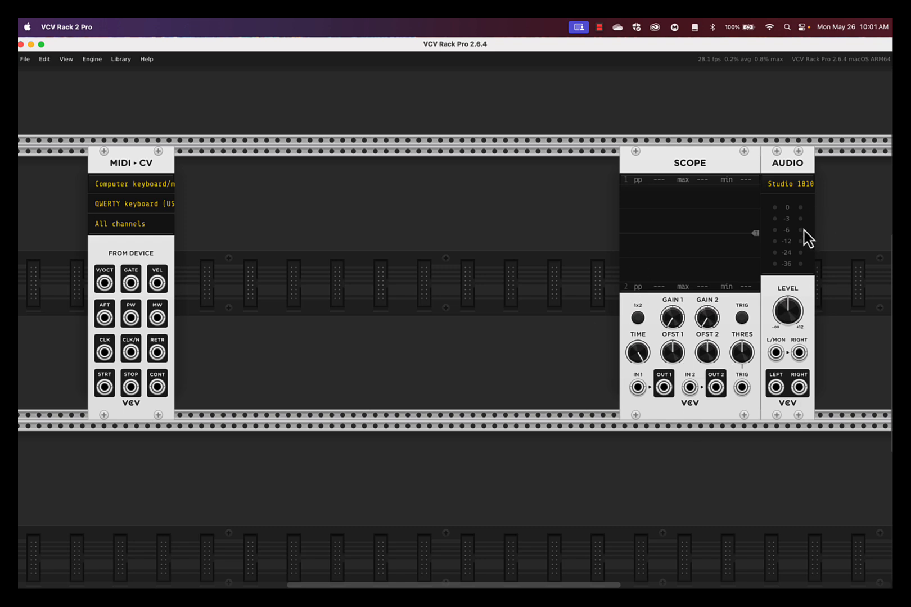
# Examine the Audio module's driver, device, sample rate and block size options without changing them
pyautogui.click(786, 192)
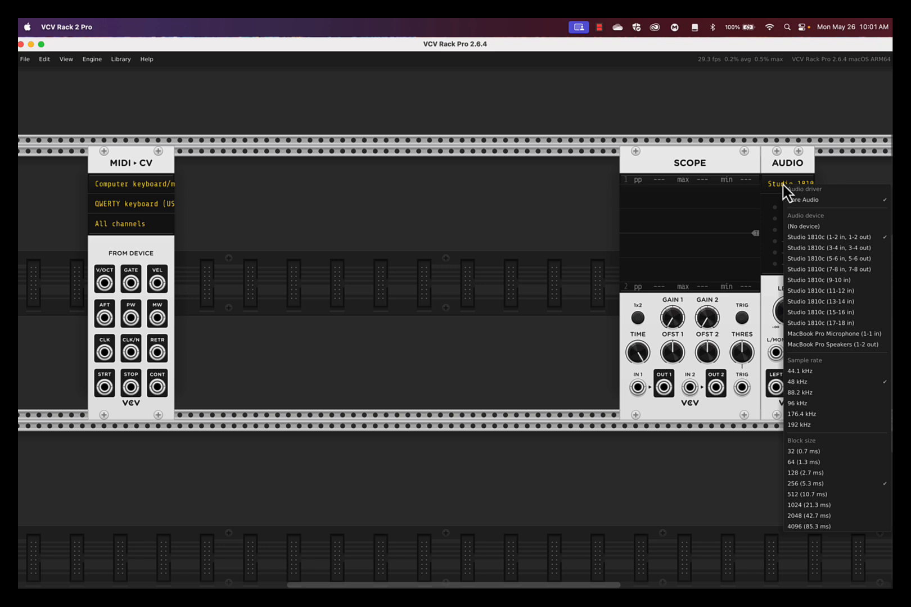
pyautogui.click(781, 192)
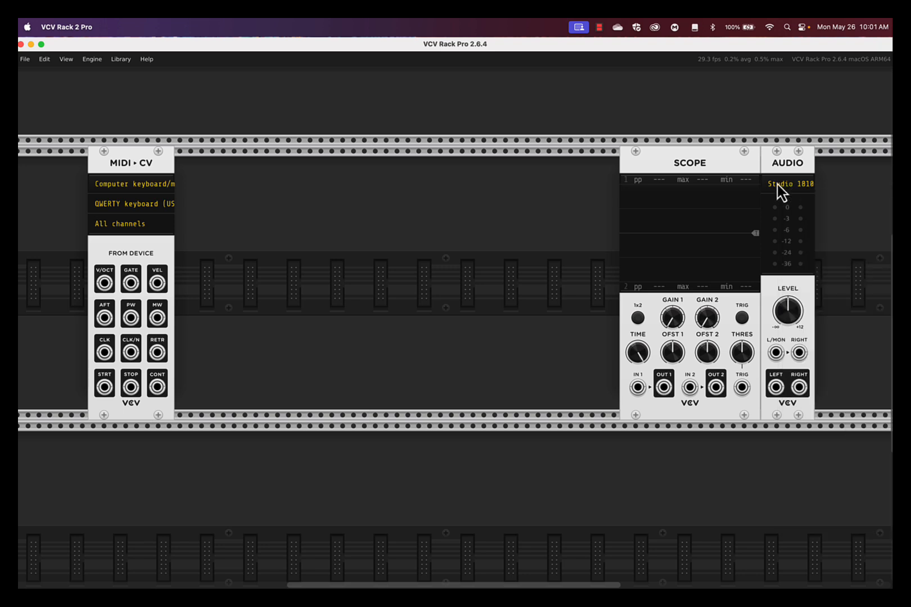
pyautogui.click(798, 191)
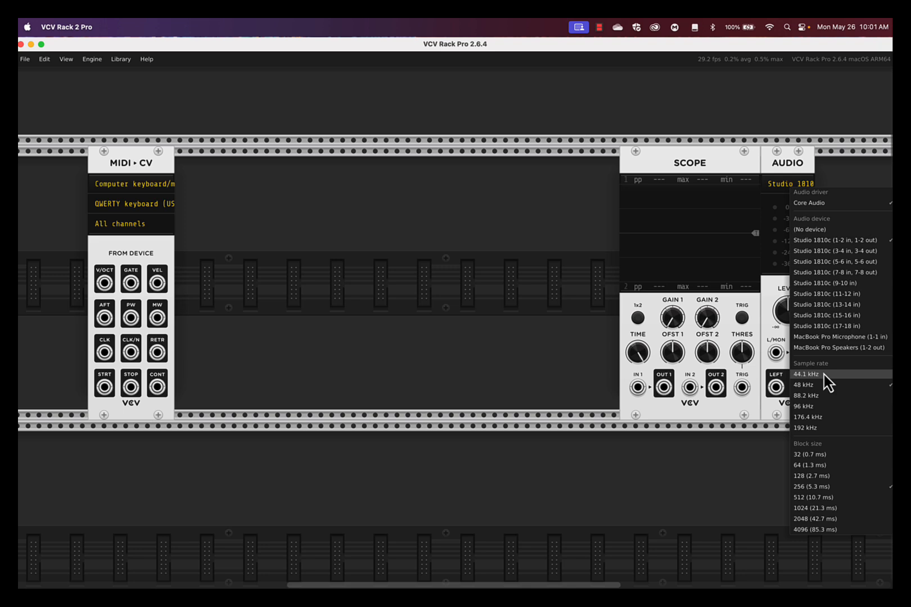
pyautogui.click(834, 163)
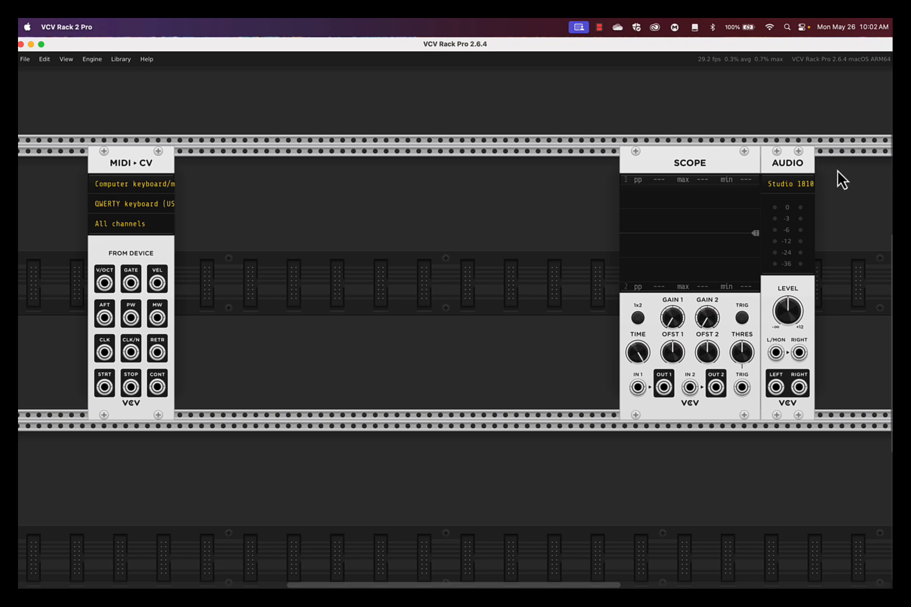
# Replace the Audio module beside the Scope with the Audio 8 module from the VCV brand
pyautogui.moveTo(837, 170); pyautogui.dragTo(812, 171)
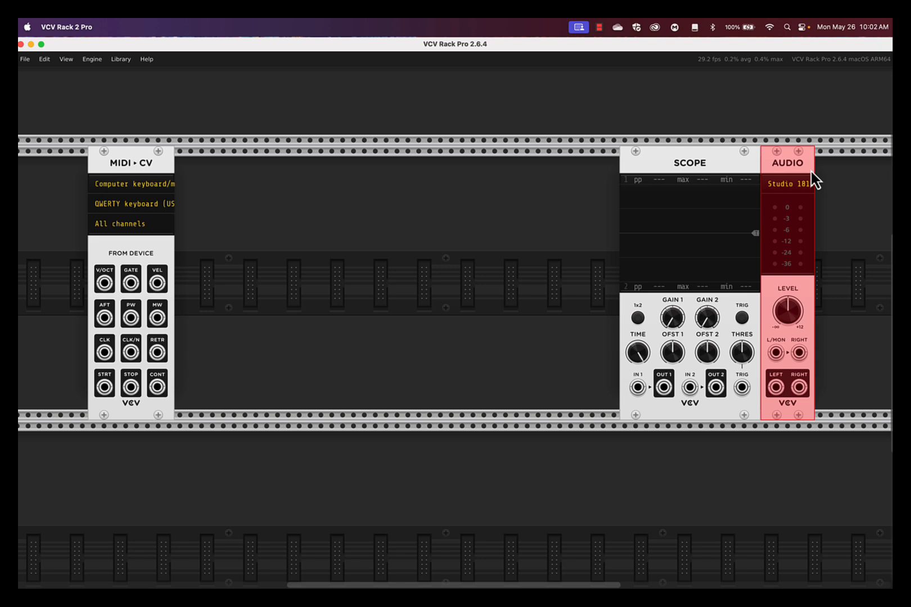
pyautogui.press('Delete')
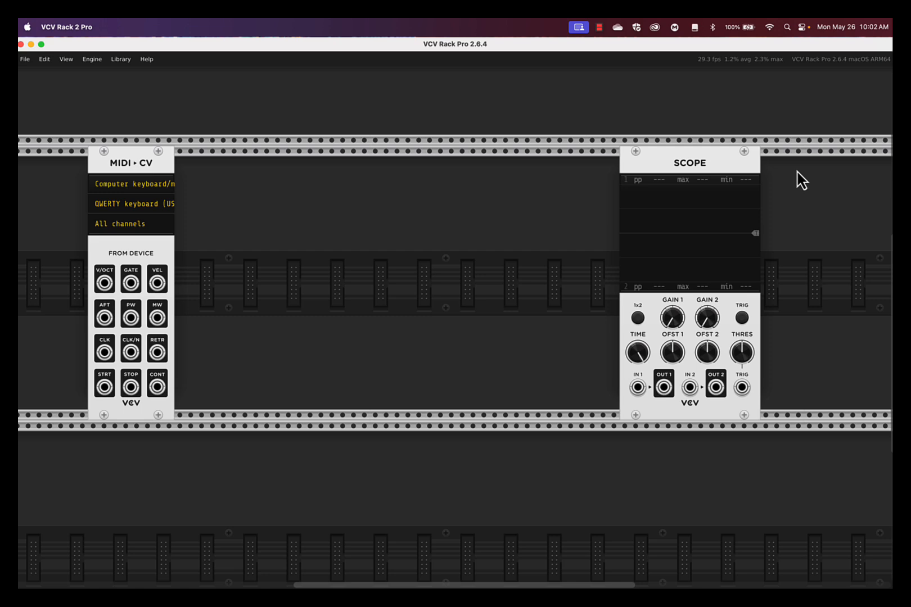
pyautogui.rightClick(797, 172)
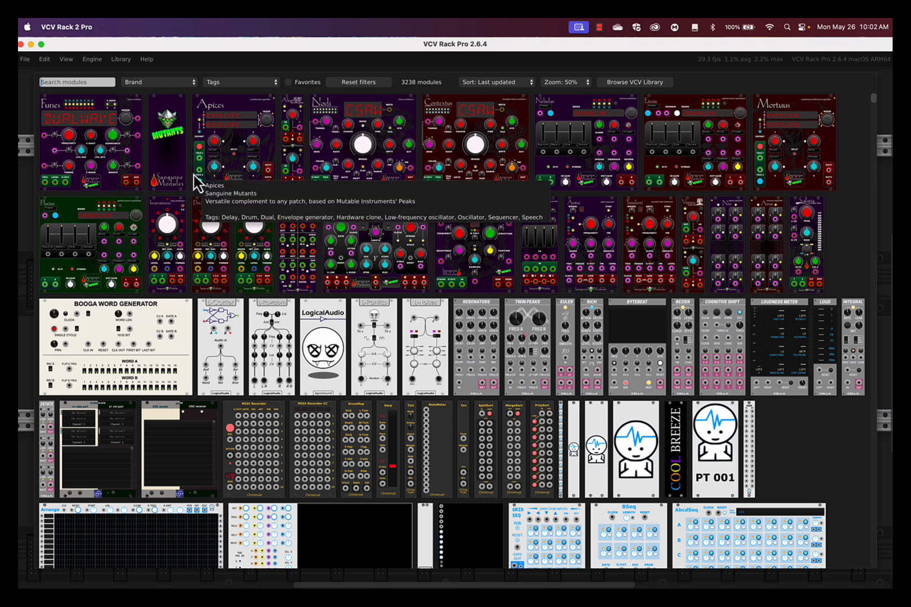
pyautogui.click(149, 83)
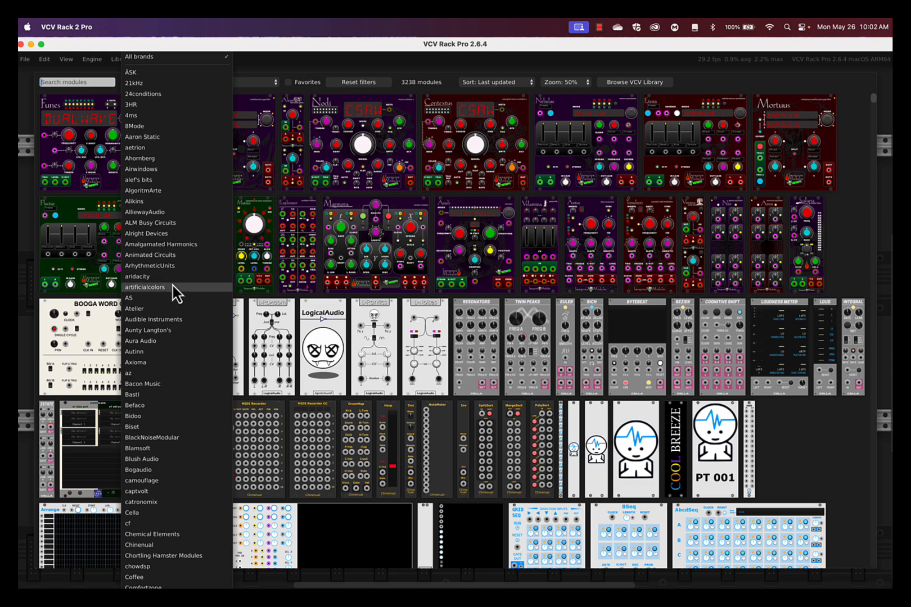
pyautogui.scroll(-15, 177, 291)
pyautogui.scroll(-20, 177, 290)
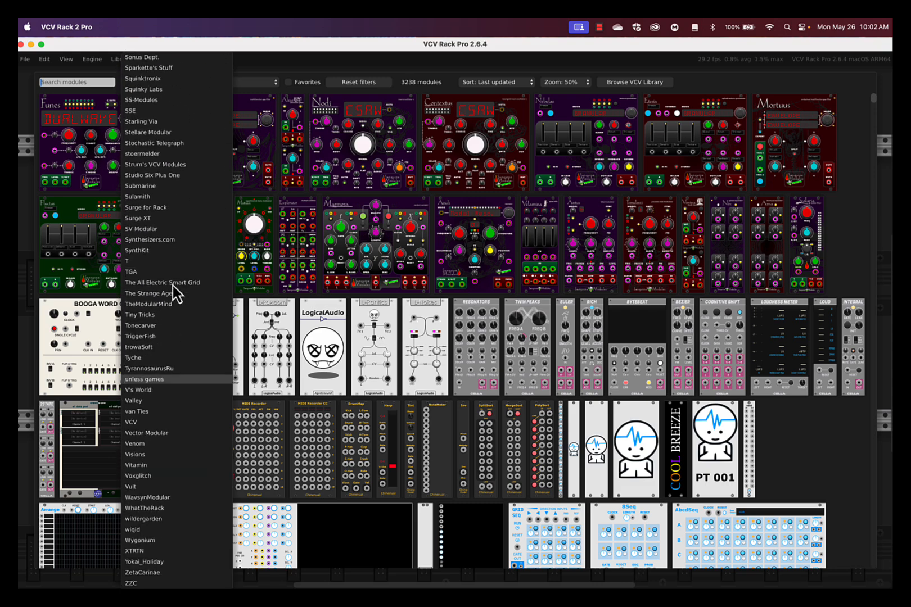
pyautogui.click(159, 422)
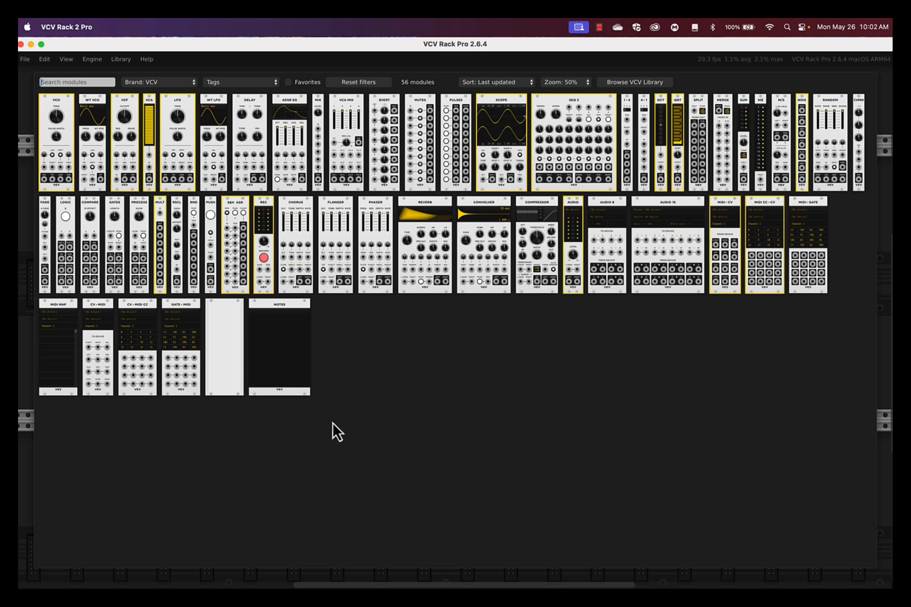
pyautogui.keyDown('super'); pyautogui.click(613, 228); pyautogui.keyUp('super')
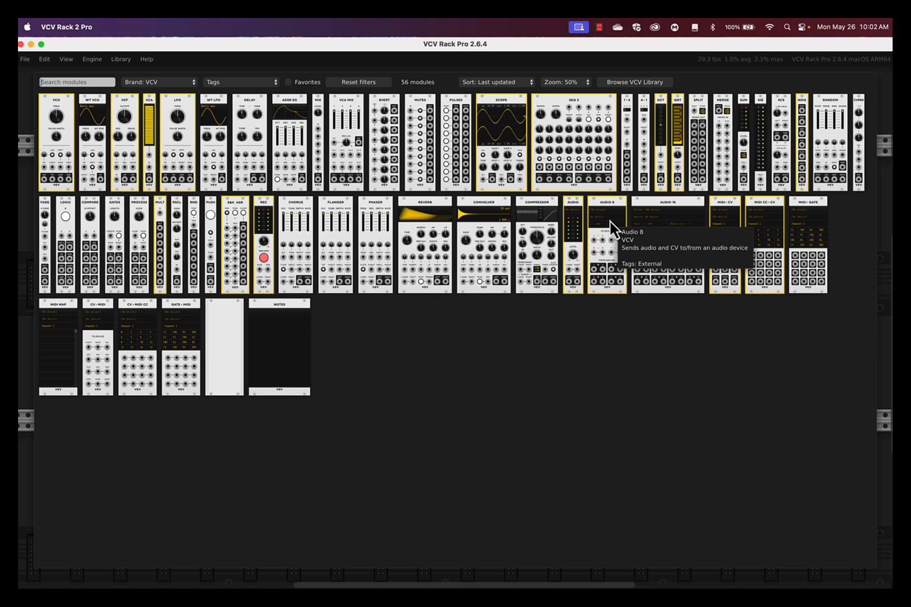
pyautogui.click(613, 228)
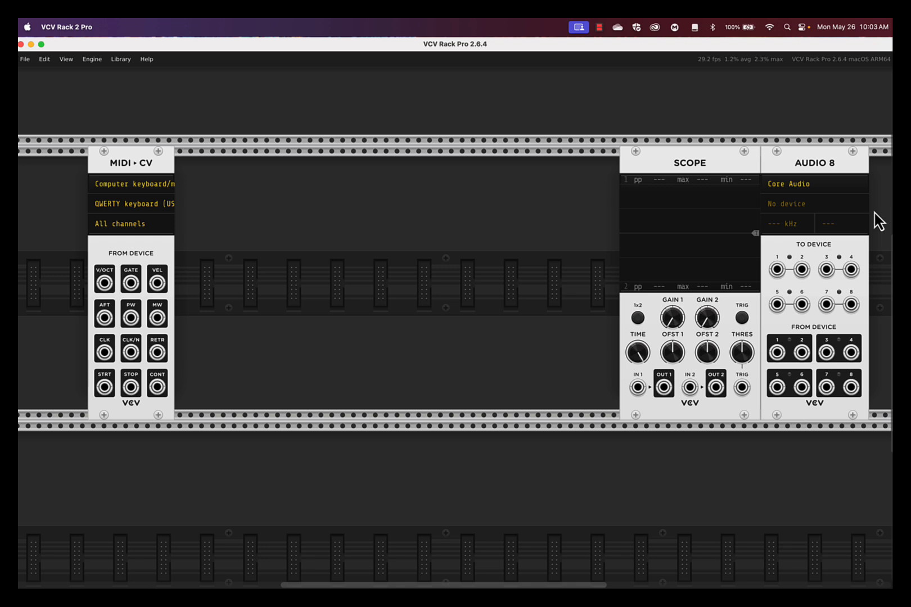
# Set the Audio 8 module's audio device to Studio 1810c (1-8 in, 1-8 out) on the Core Audio driver
pyautogui.click(799, 186)
pyautogui.click(818, 202)
pyautogui.click(804, 211)
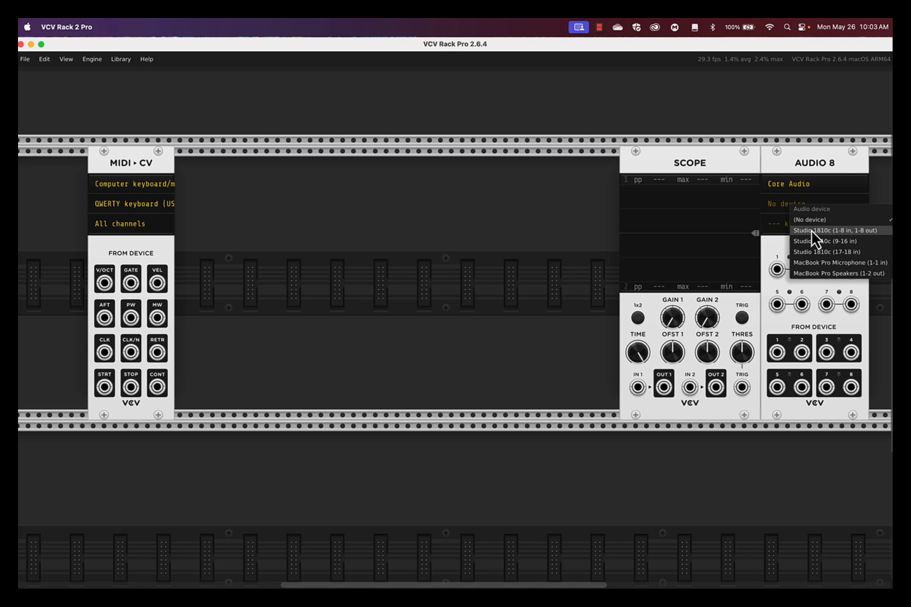
pyautogui.click(812, 230)
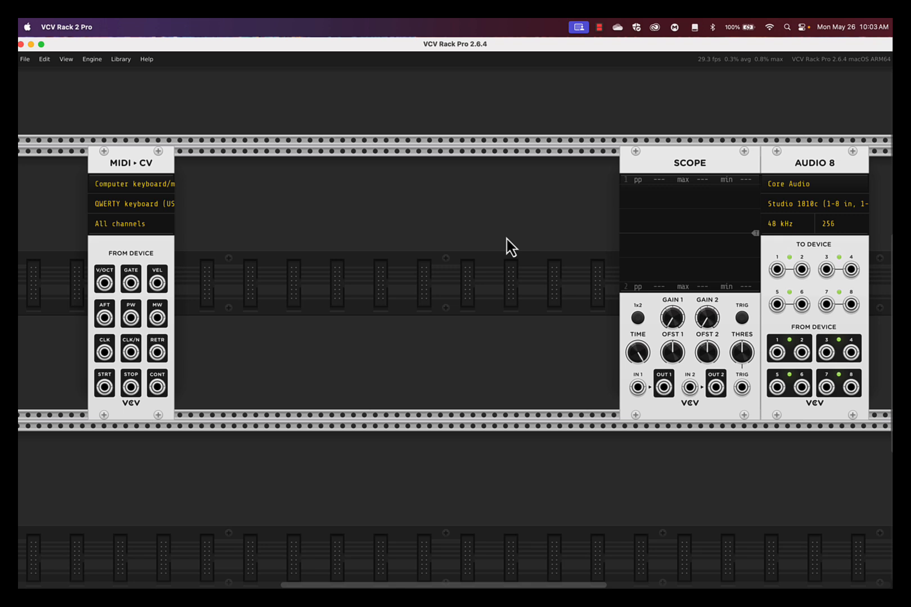
# Set the MIDI-CV module's driver to Core MIDI and its device to QuNexus Control Surface, keeping All channels selected
pyautogui.click(137, 187)
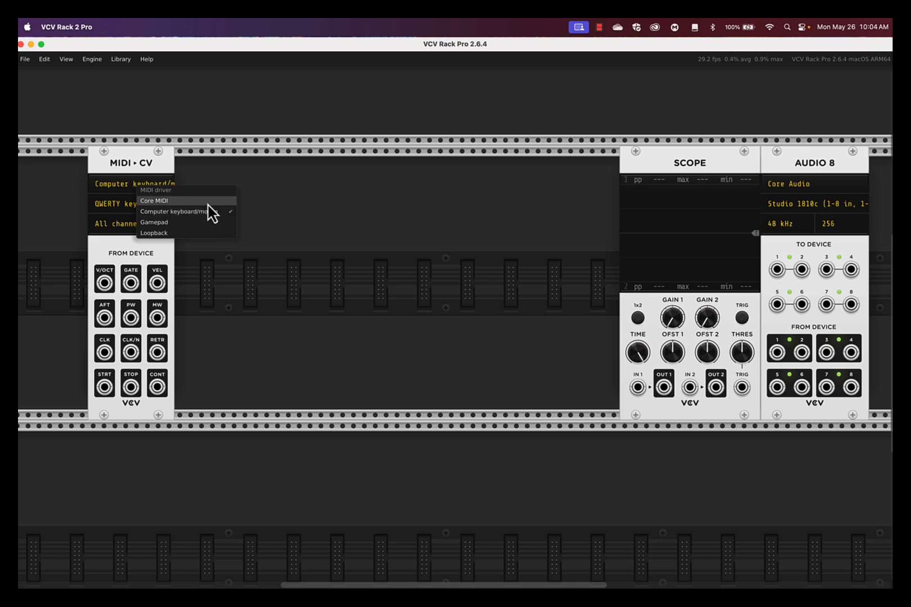
pyautogui.click(208, 204)
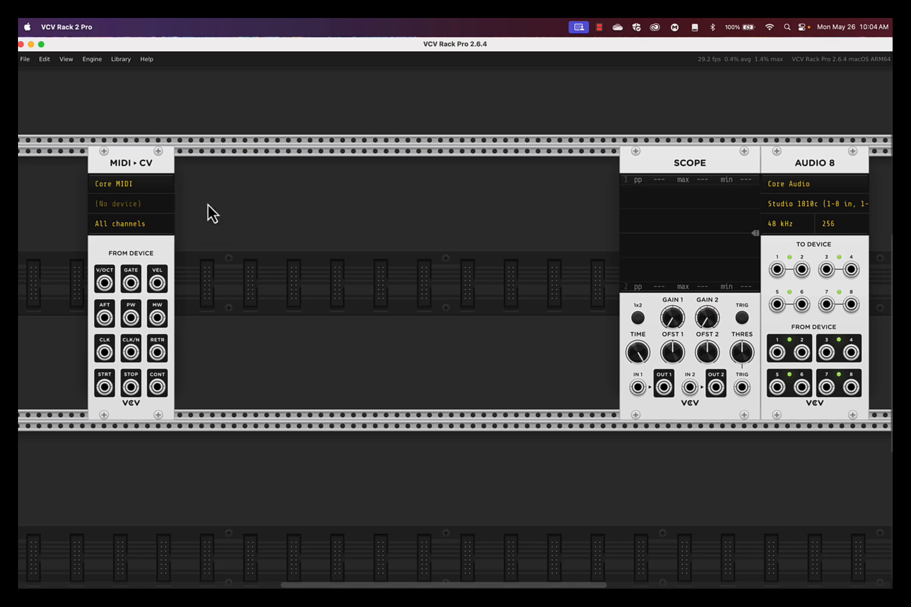
pyautogui.click(137, 205)
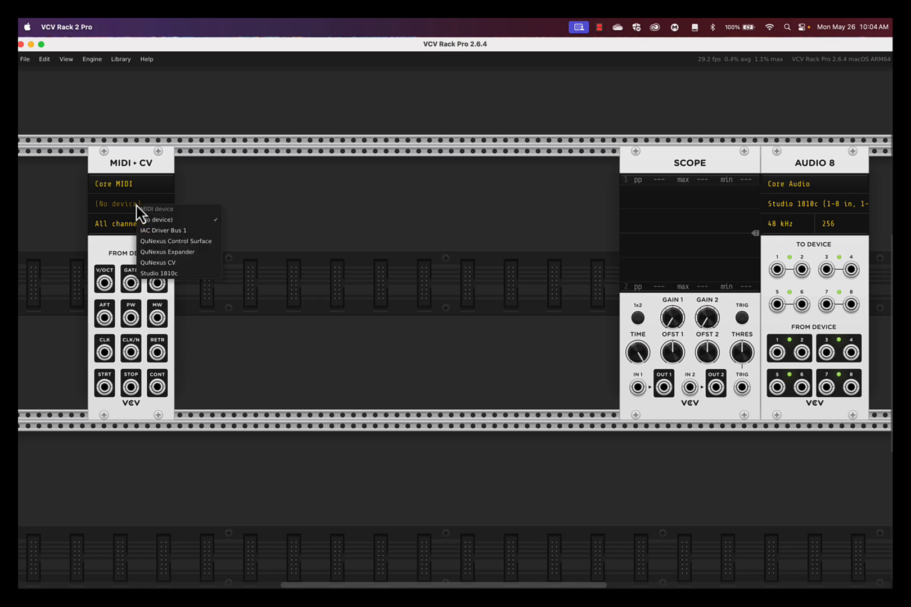
pyautogui.click(205, 245)
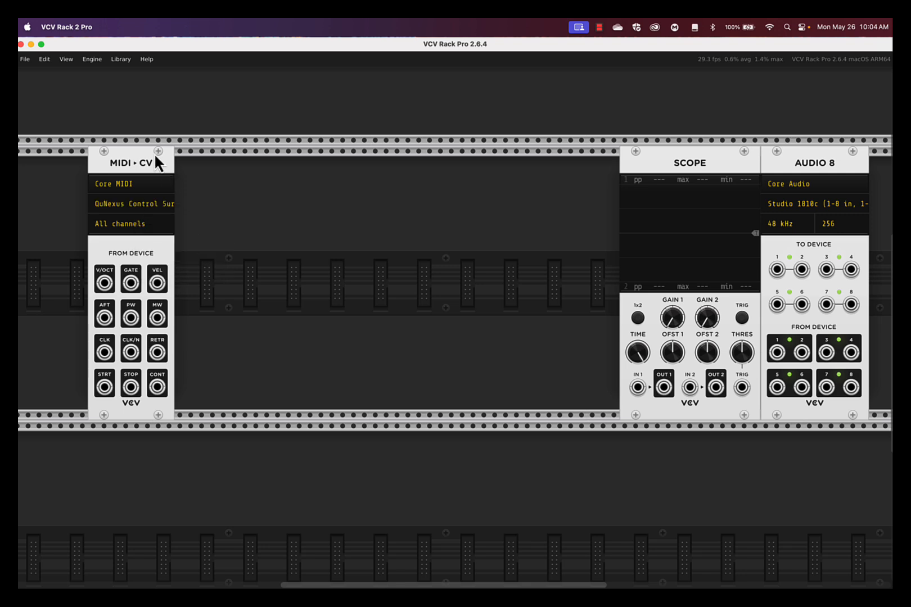
pyautogui.click(141, 224)
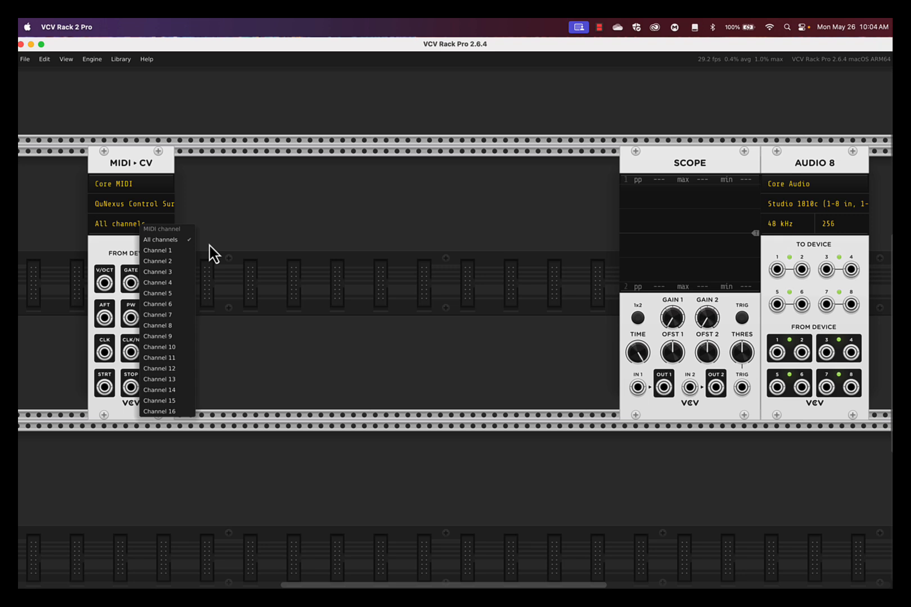
pyautogui.click(244, 248)
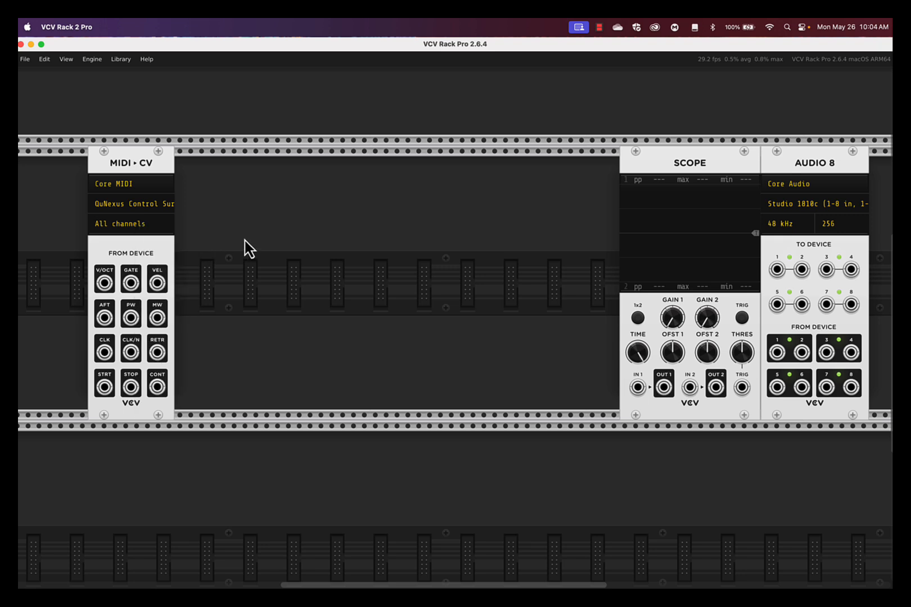
# Add a VCV VCO module directly beside the MIDI-CV module
pyautogui.rightClick(228, 175)
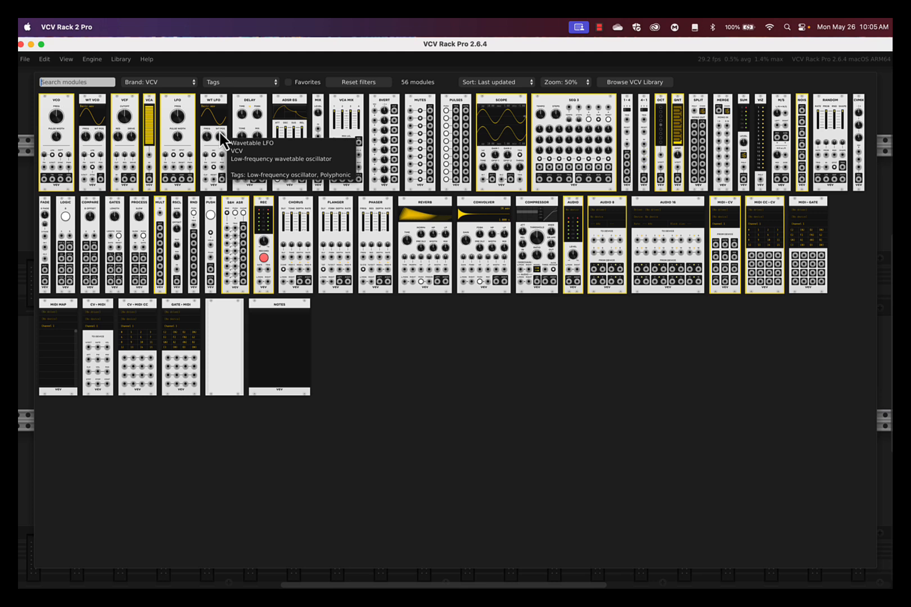
pyautogui.click(56, 135)
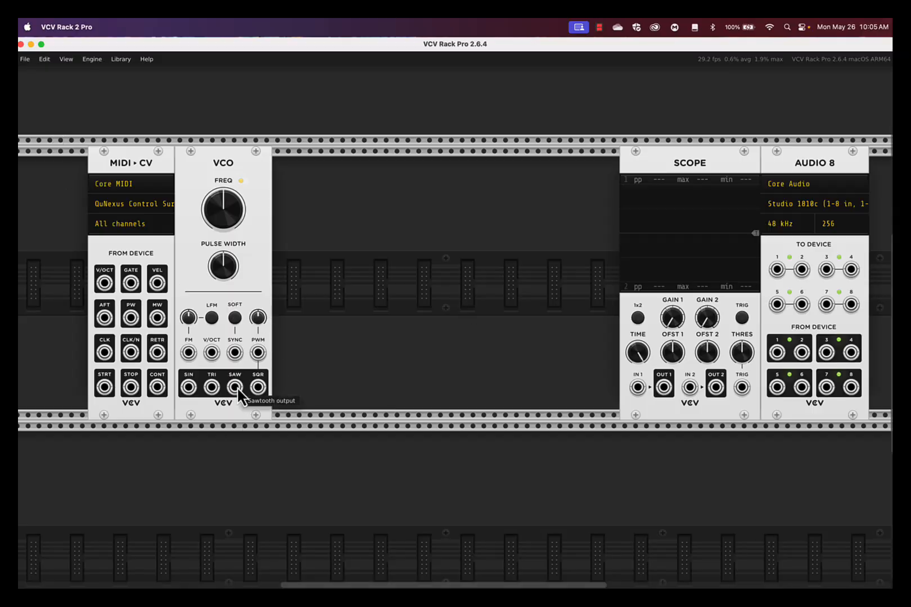
# Patch the VCO's SAW output to Scope IN 1 to view the waveform, repatch it once, and unplug the cable
pyautogui.moveTo(237, 389); pyautogui.dragTo(502, 280)
pyautogui.moveTo(235, 387)
pyautogui.mouseDown()
pyautogui.moveTo(239, 400)
pyautogui.moveTo(594, 388)
pyautogui.moveTo(646, 401)
pyautogui.moveTo(637, 389)
pyautogui.mouseUp()
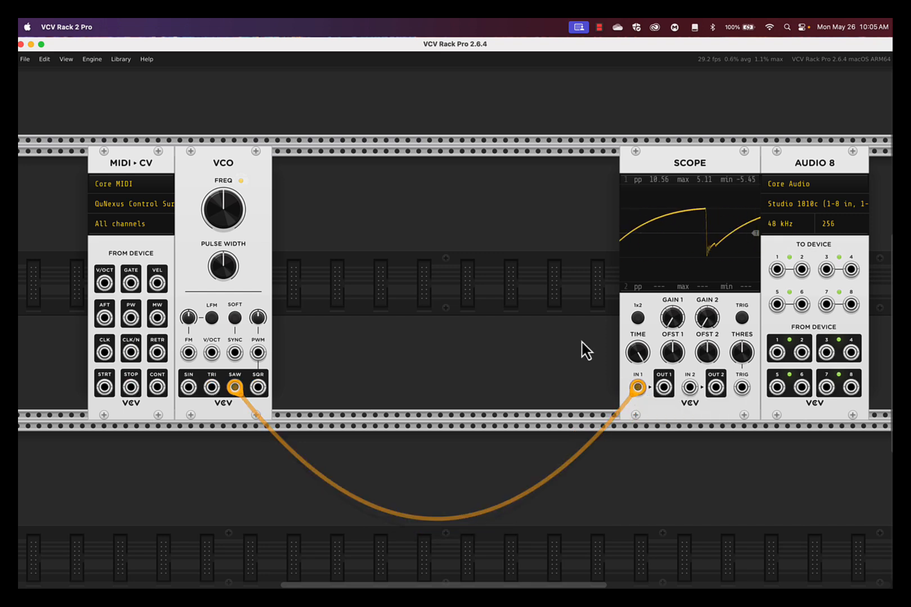
pyautogui.moveTo(643, 389)
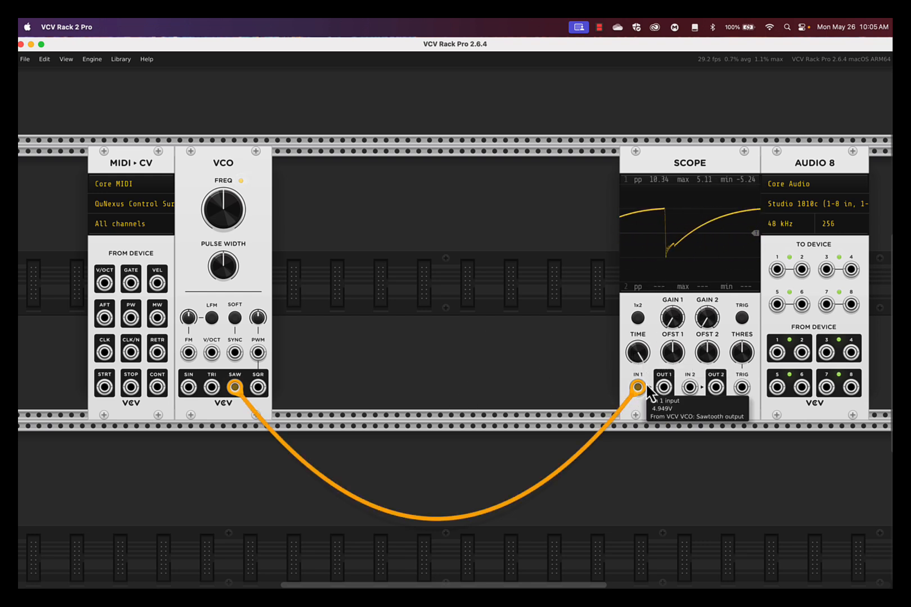
pyautogui.moveTo(639, 387); pyautogui.dragTo(445, 344)
pyautogui.moveTo(236, 388); pyautogui.dragTo(638, 387)
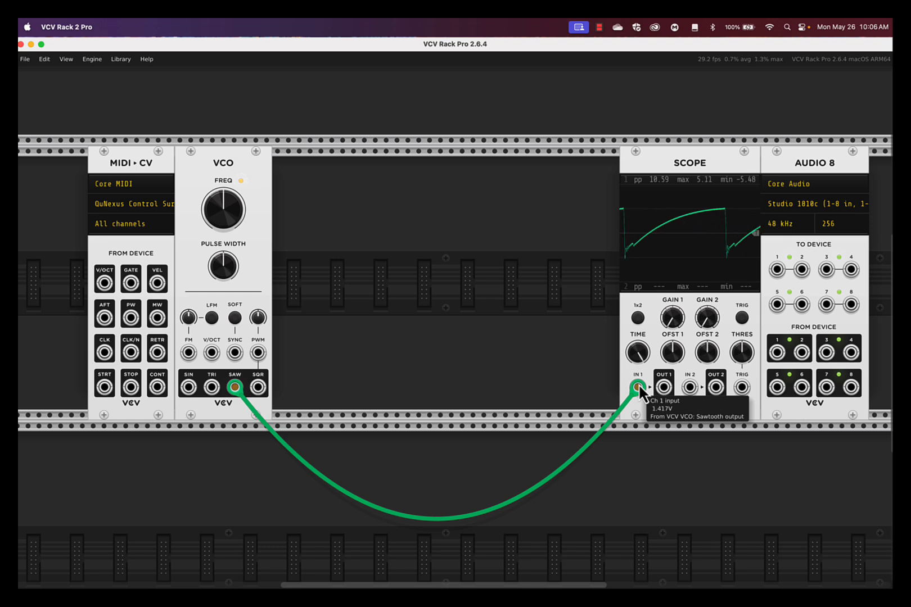
pyautogui.moveTo(639, 390); pyautogui.dragTo(558, 340)
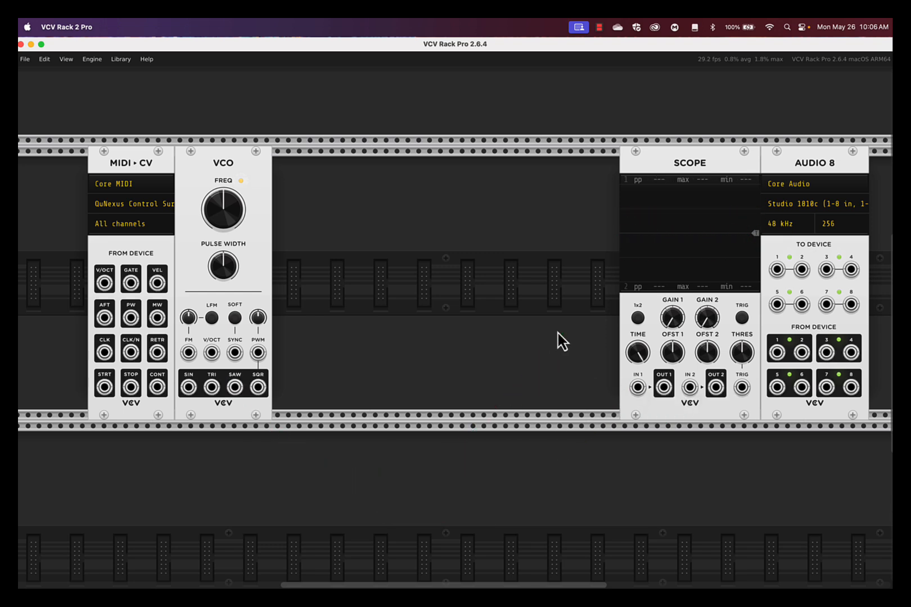
# Add a VCA directly before the Scope and route the VCO's SAW output through it into Scope IN 1
pyautogui.rightClick(375, 248)
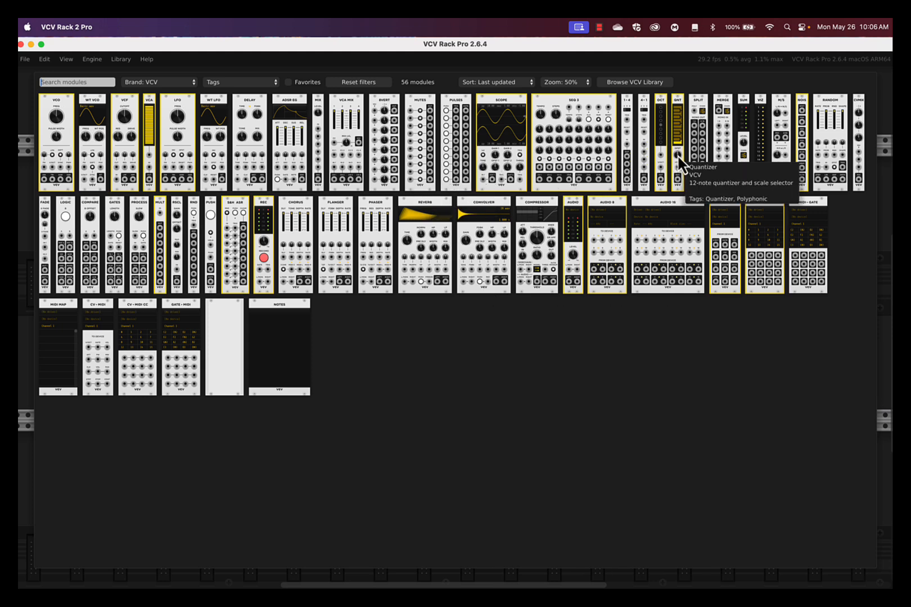
pyautogui.click(151, 115)
pyautogui.moveTo(375, 156); pyautogui.dragTo(600, 169)
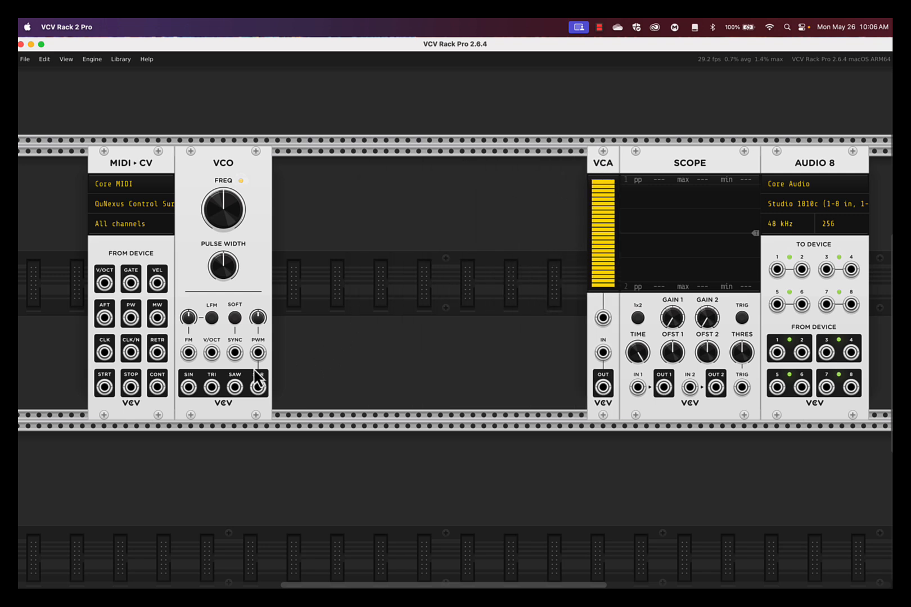
pyautogui.moveTo(240, 388); pyautogui.dragTo(637, 387)
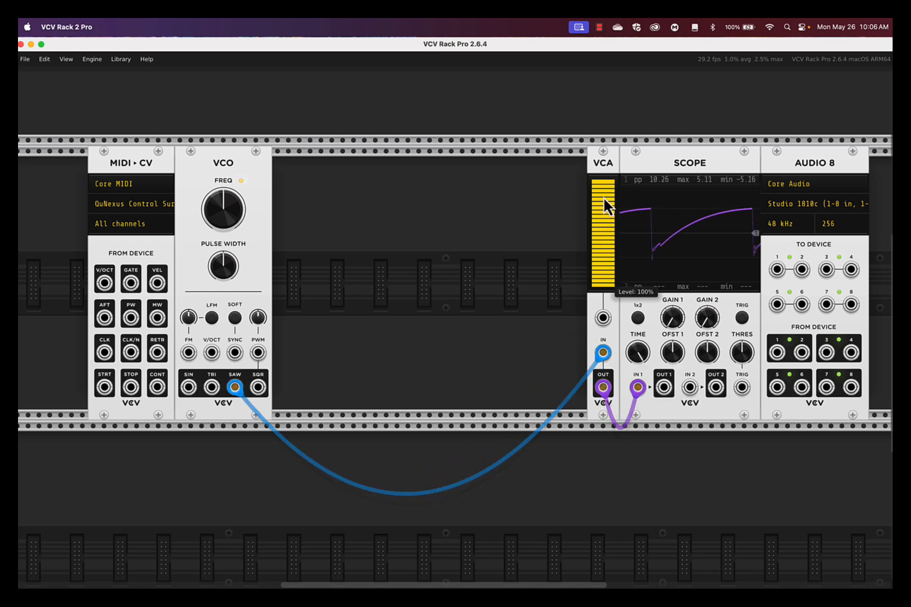
# Try out the VCA's level fader and unplug the VCA output cable from Scope IN 1
pyautogui.moveTo(601, 191)
pyautogui.mouseDown()
pyautogui.moveTo(460, 330)
pyautogui.moveTo(456, 322)
pyautogui.moveTo(460, 331)
pyautogui.mouseUp()
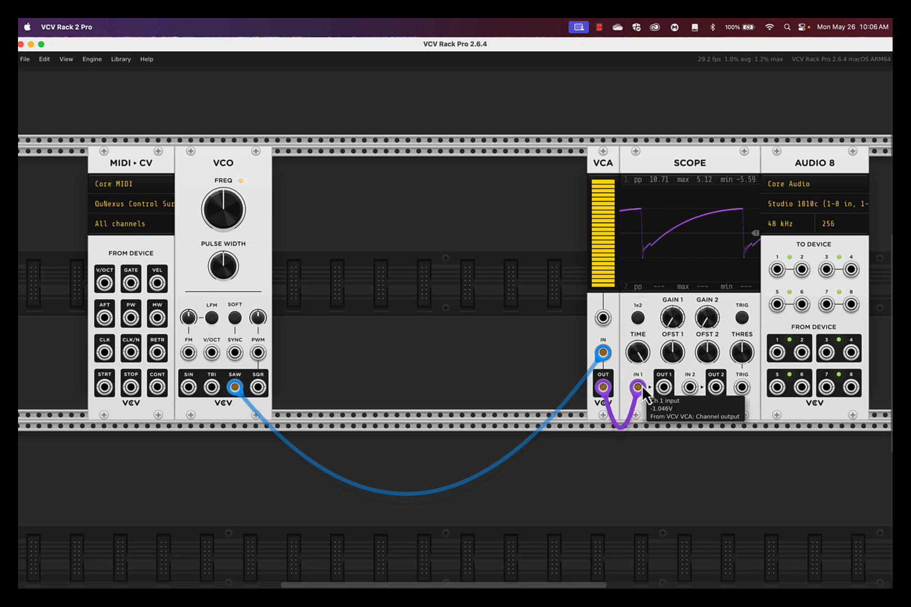
pyautogui.moveTo(639, 388); pyautogui.dragTo(631, 455)
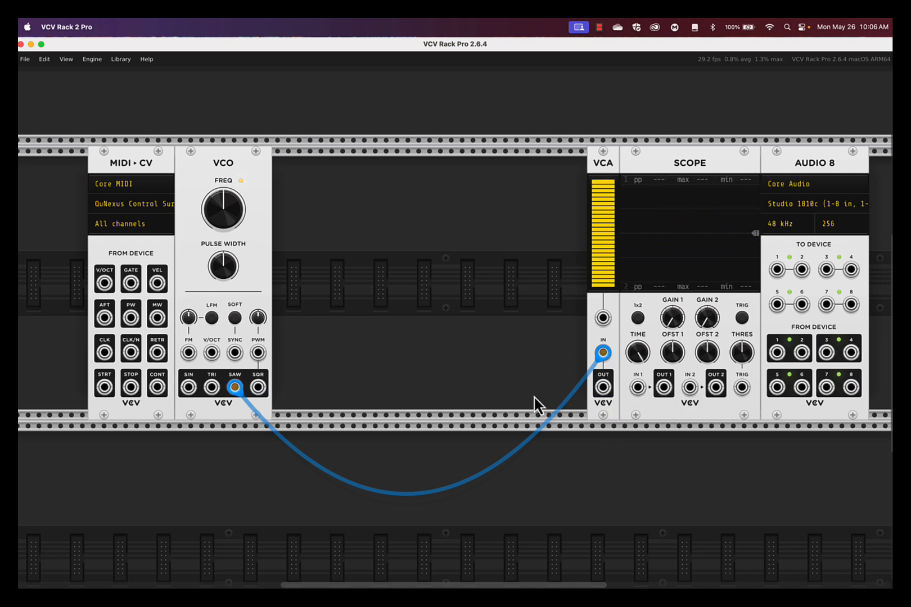
# Add an ADSR EG module between the VCO and VCA and patch its ENV output to the VCA's CV input
pyautogui.rightClick(360, 262)
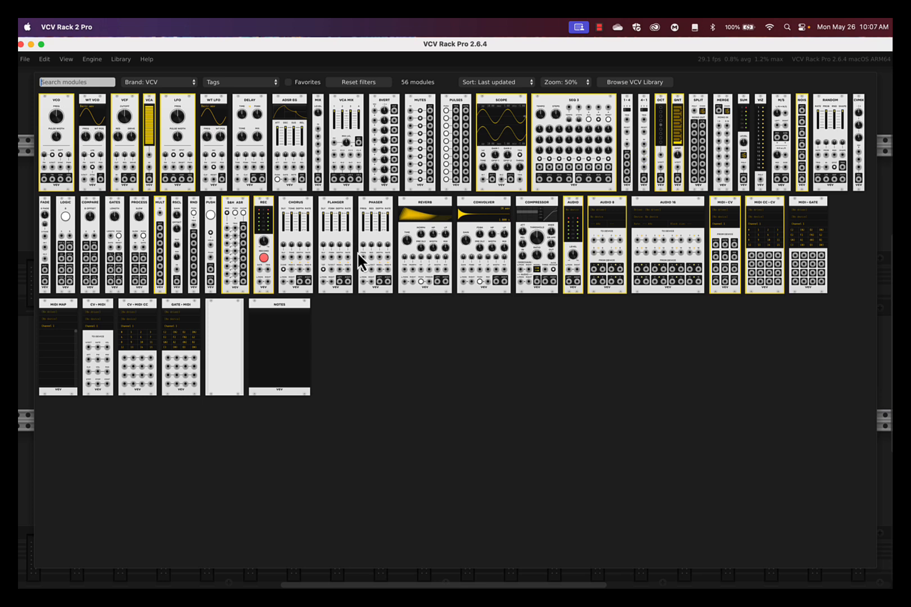
pyautogui.moveTo(297, 112)
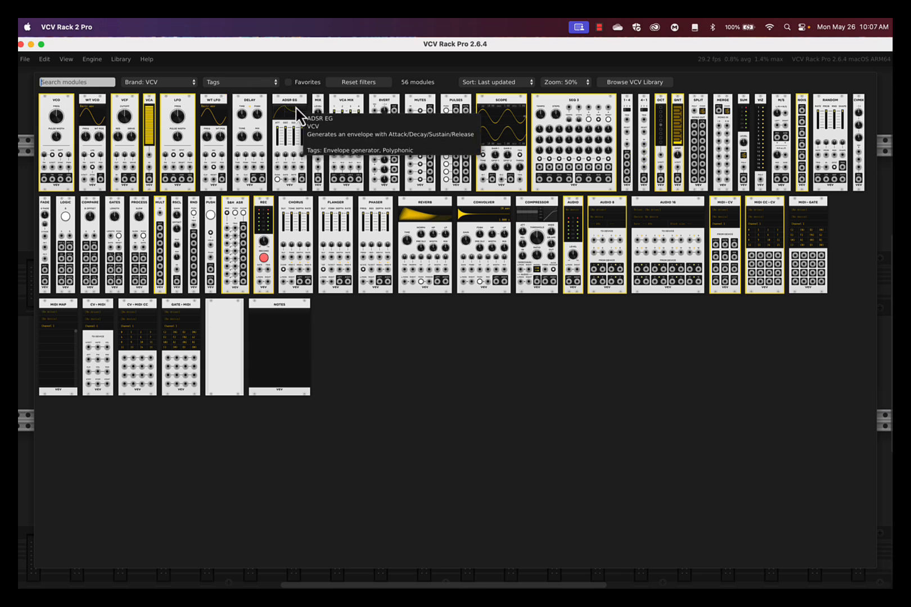
pyautogui.click(297, 111)
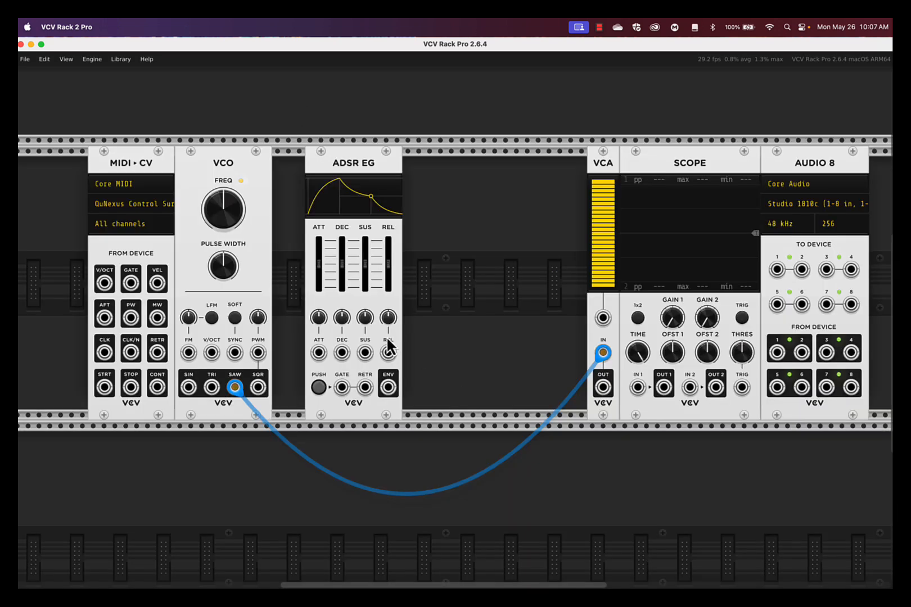
pyautogui.moveTo(388, 387); pyautogui.dragTo(603, 322)
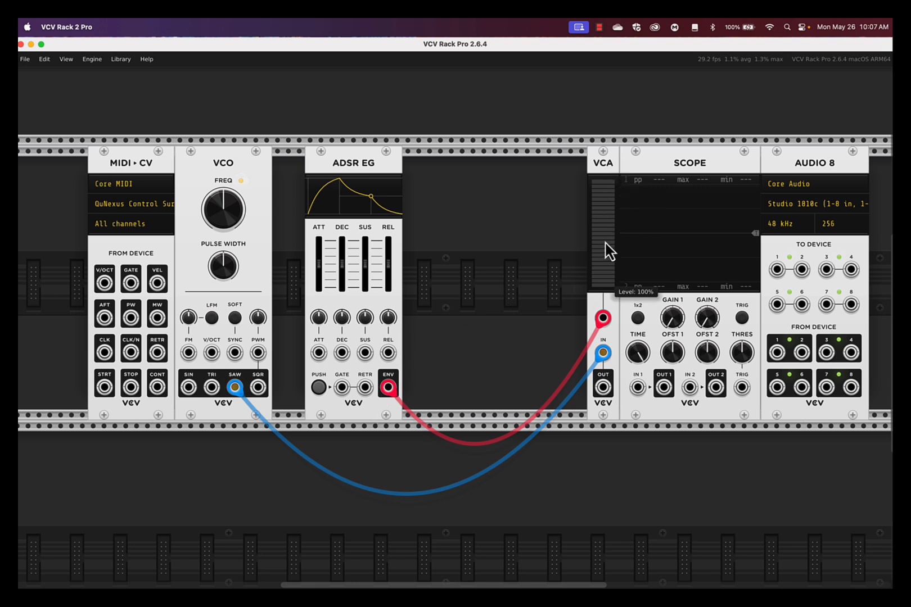
# Patch the VCA's OUT to Scope IN 1 and manually trigger the ADSR envelope to test the signal
pyautogui.click(319, 388)
pyautogui.click(319, 388)
pyautogui.moveTo(603, 388); pyautogui.dragTo(639, 387)
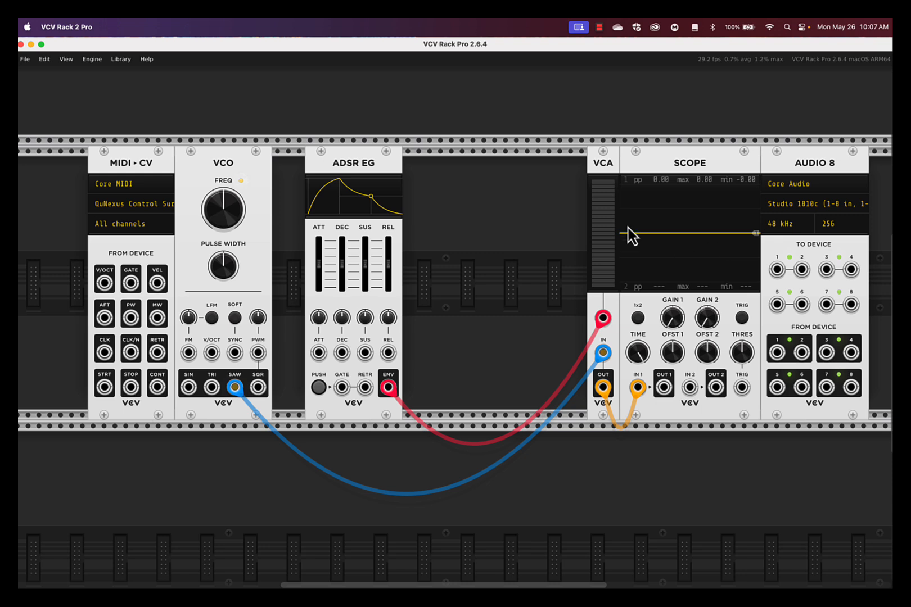
pyautogui.click(319, 387)
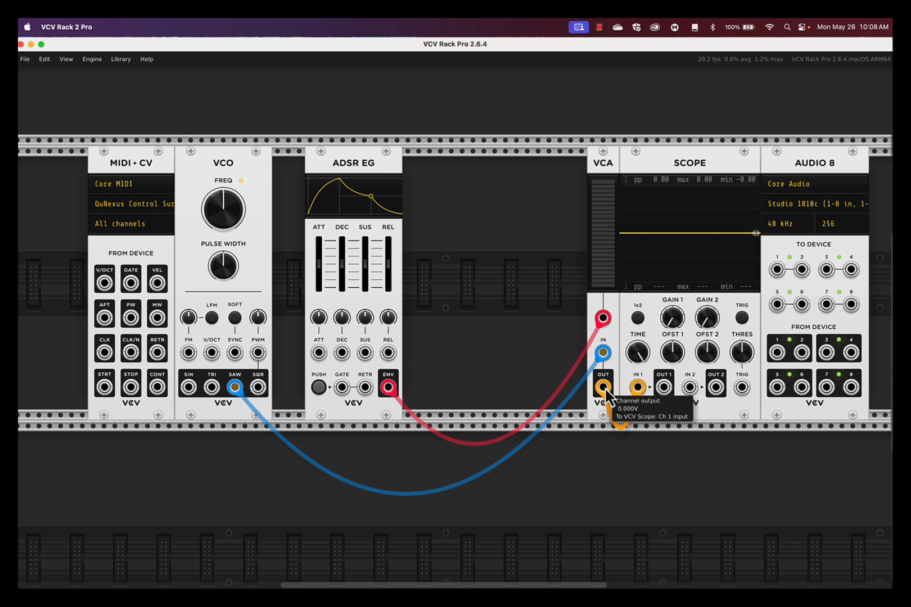
# Patch the VCA's OUT to both To Device inputs 1 and 2 on the Audio 8 module
pyautogui.moveTo(603, 387); pyautogui.dragTo(777, 270)
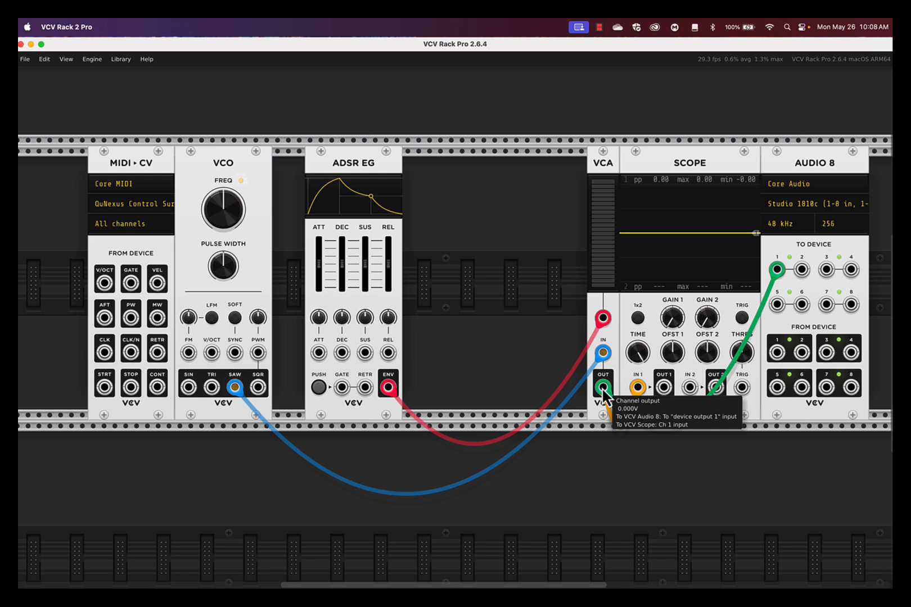
pyautogui.moveTo(603, 387); pyautogui.dragTo(801, 272)
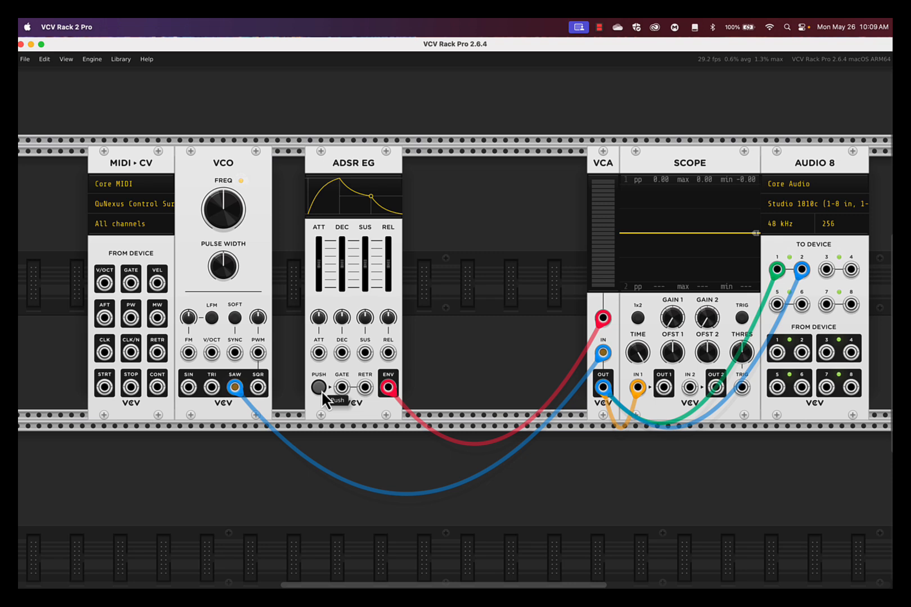
# Patch the MIDI-CV V/OCT output to the VCO's V/OCT input and its GATE output to the ADSR EG's GATE input
pyautogui.moveTo(321, 391); pyautogui.dragTo(321, 391)
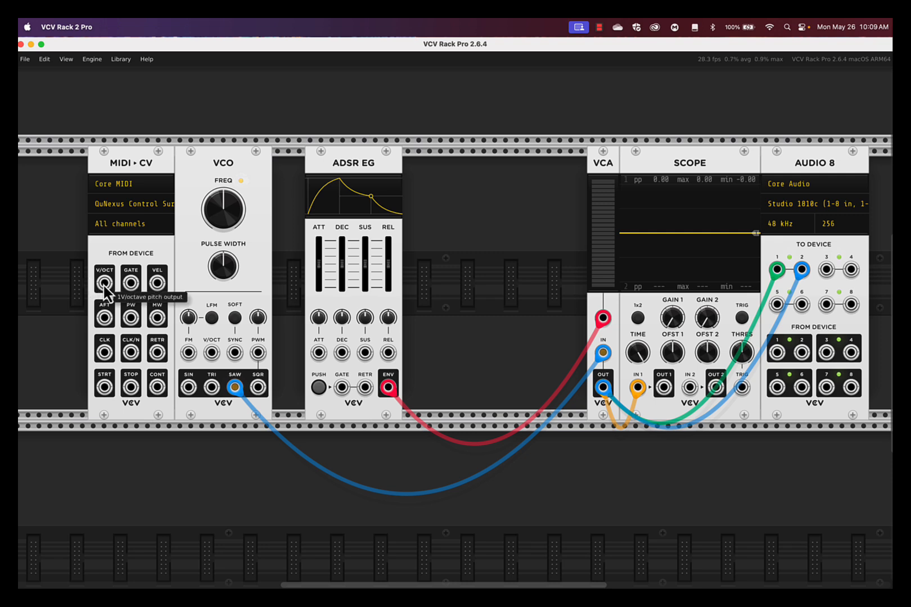
pyautogui.moveTo(104, 287); pyautogui.dragTo(210, 355)
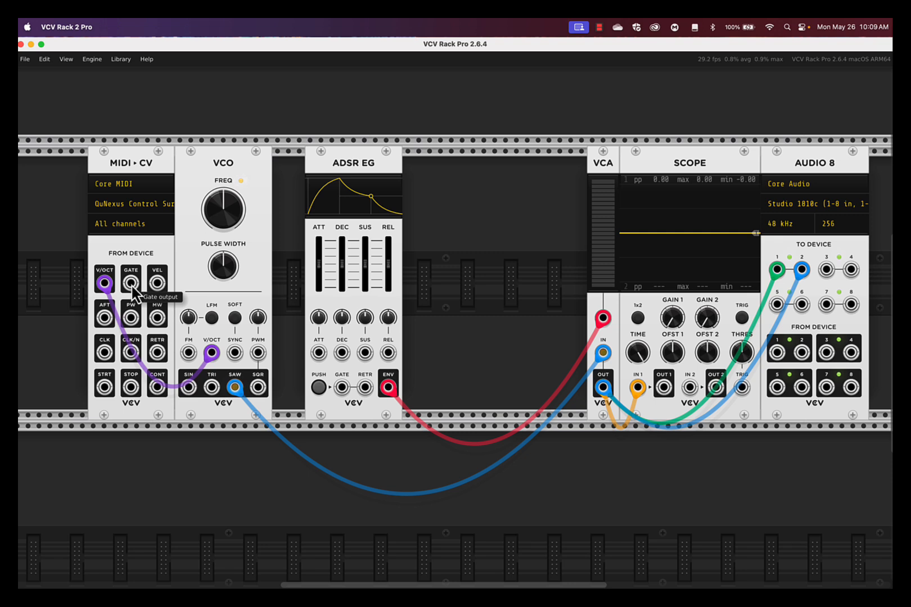
pyautogui.moveTo(132, 288); pyautogui.dragTo(342, 387)
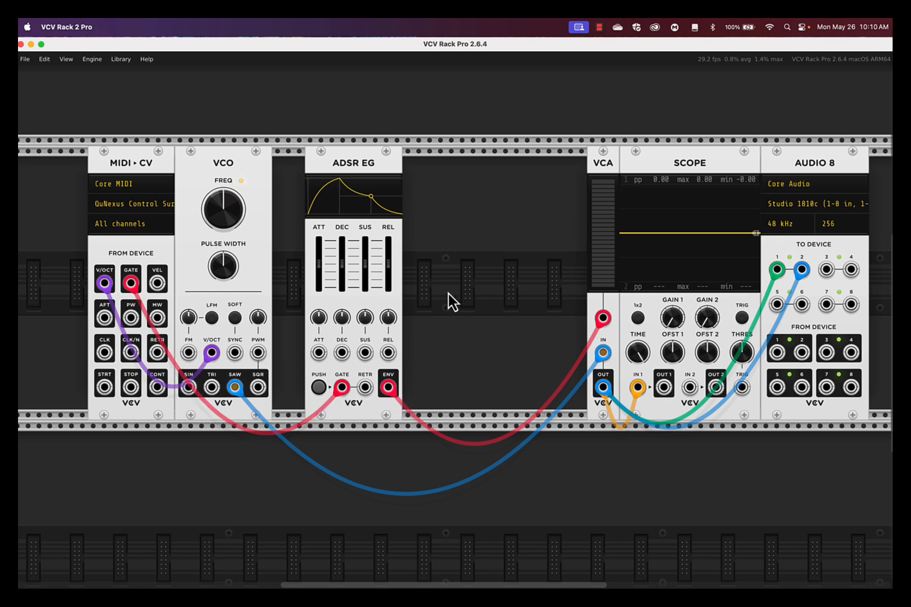
# Move the gate cable temporarily to Scope IN 2 to view the signal, and return it to the ADSR EG's GATE input
pyautogui.moveTo(344, 396); pyautogui.dragTo(691, 389)
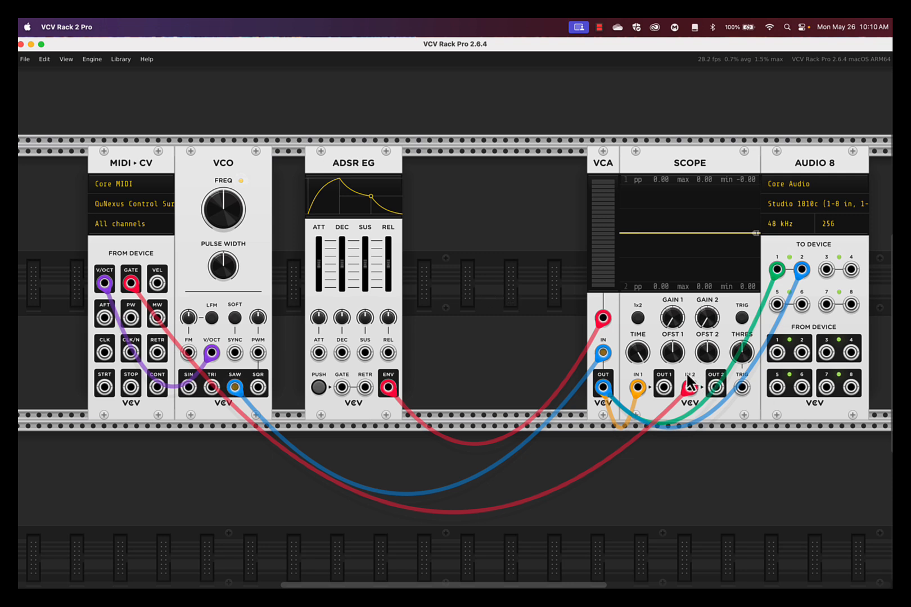
pyautogui.moveTo(690, 387); pyautogui.dragTo(346, 391)
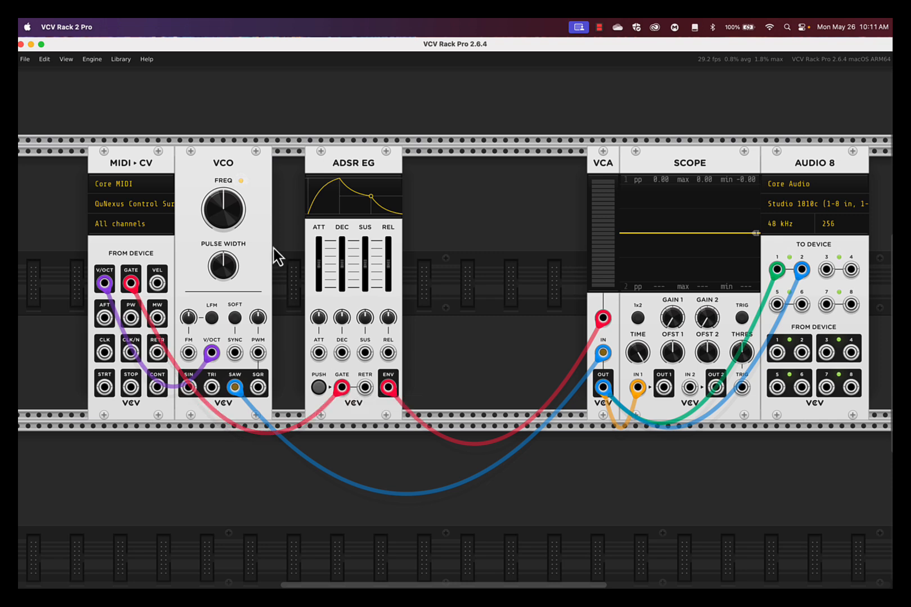
# Lower the ADSR EG's attack to about 9.5 ms and decay to about 3.1 ms, raise sustain, and adjust the release
pyautogui.moveTo(340, 273)
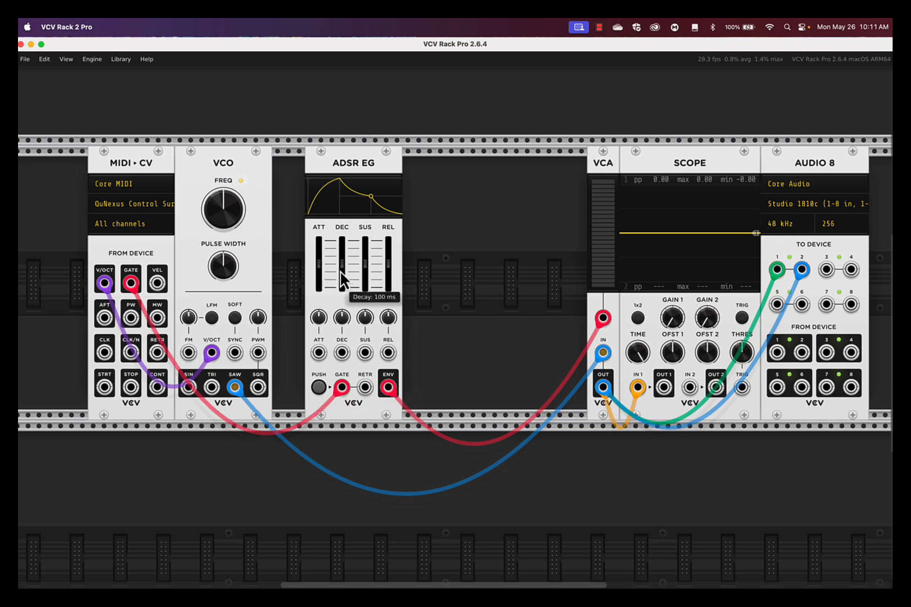
pyautogui.moveTo(368, 271)
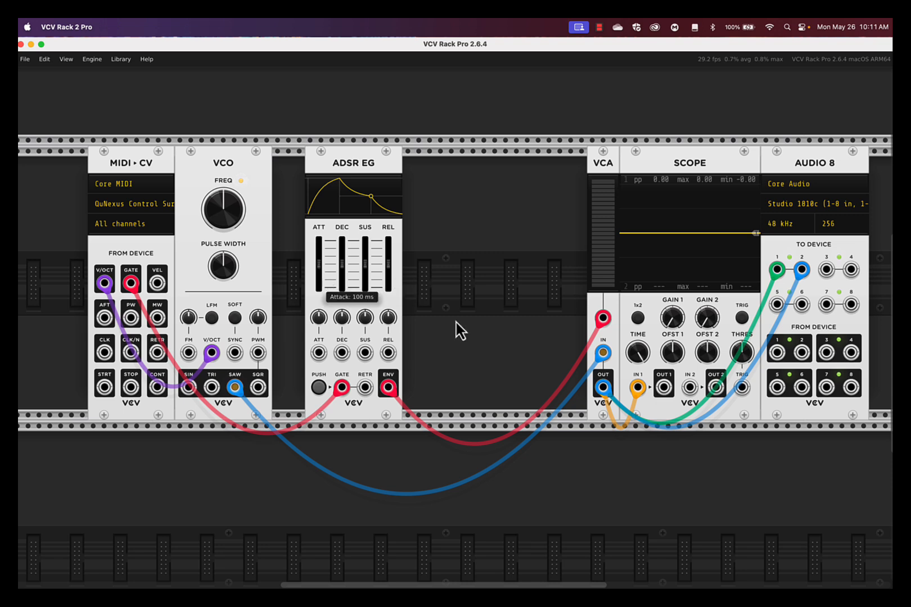
pyautogui.moveTo(319, 269); pyautogui.dragTo(458, 332)
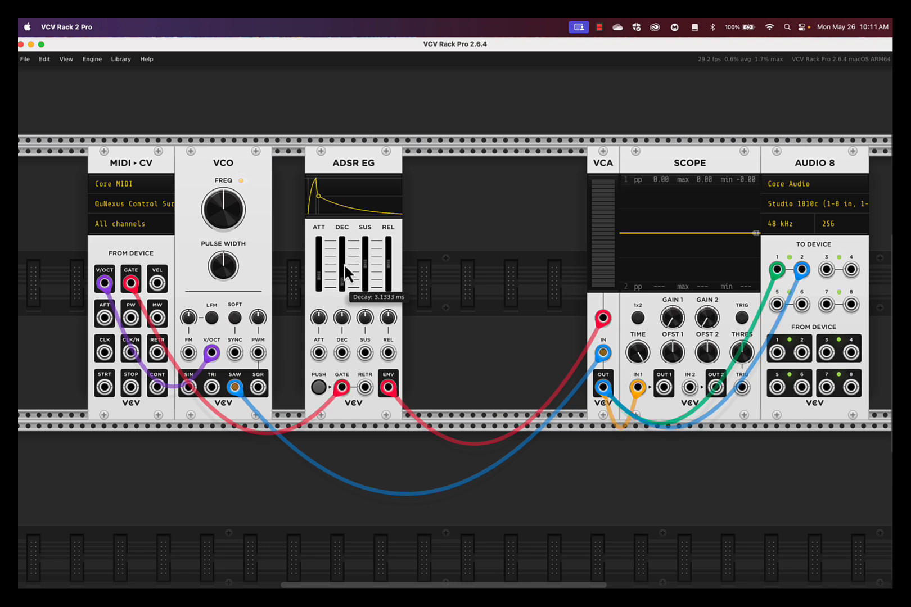
pyautogui.moveTo(365, 262)
pyautogui.mouseDown()
pyautogui.moveTo(460, 330)
pyautogui.moveTo(367, 276)
pyautogui.mouseUp()
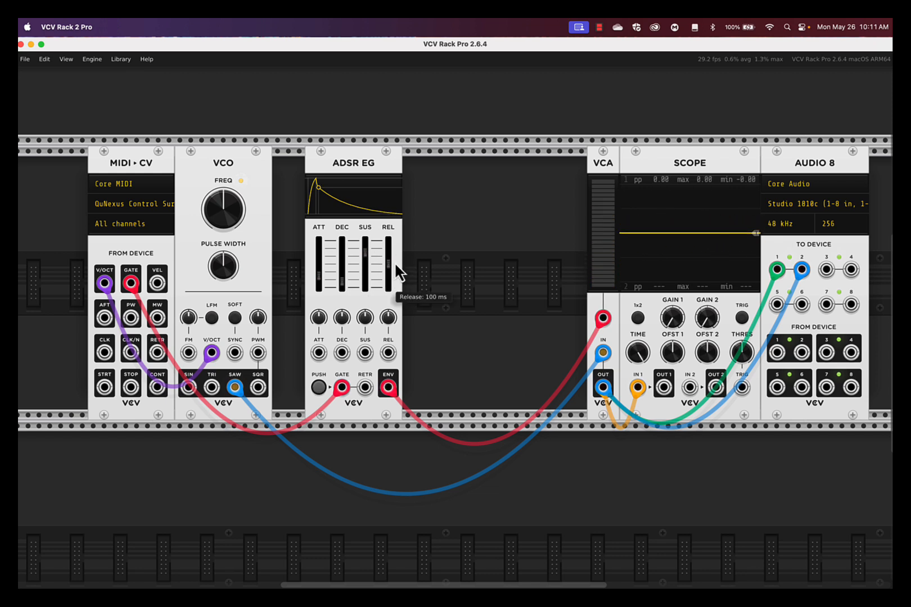
pyautogui.moveTo(391, 278)
pyautogui.mouseDown()
pyautogui.moveTo(460, 329)
pyautogui.moveTo(390, 277)
pyautogui.mouseUp()
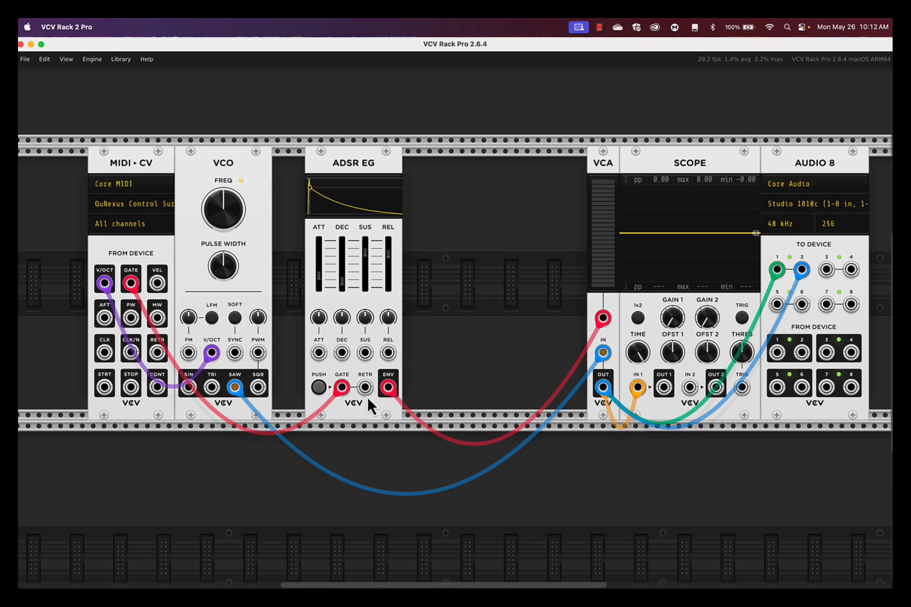
# Patch the MIDI-CV RETR output to the ADSR EG's RETR input and reset the envelope's release to its default 100 ms
pyautogui.moveTo(157, 352); pyautogui.dragTo(364, 394)
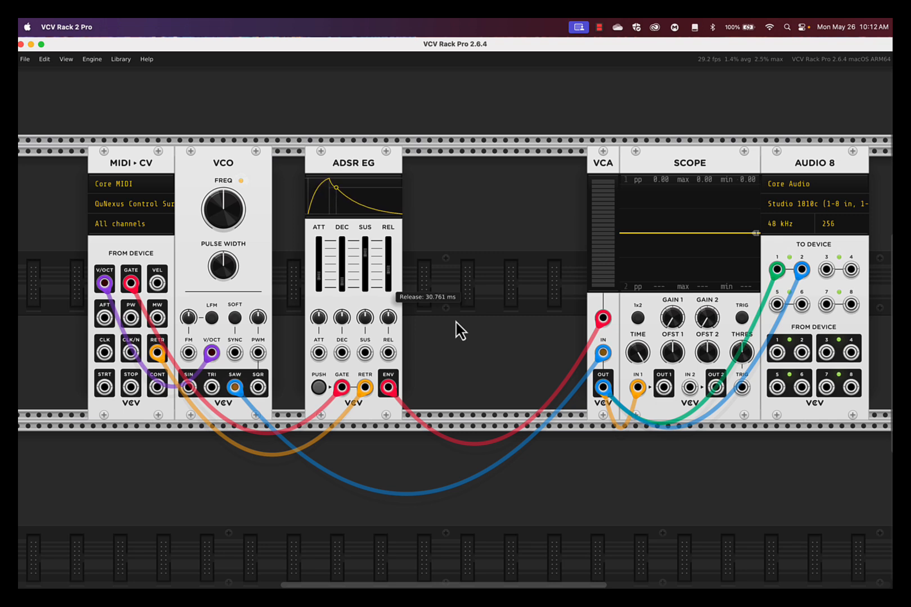
pyautogui.doubleClick(391, 262)
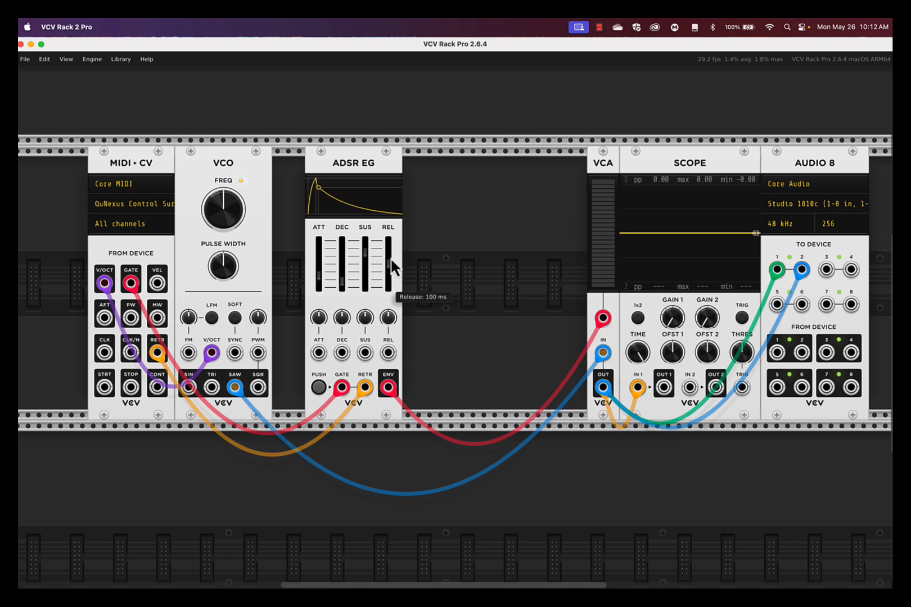
# Set the ADSR EG's attack to exactly 25 ms and its decay to exactly 25 ms
pyautogui.rightClick(319, 276)
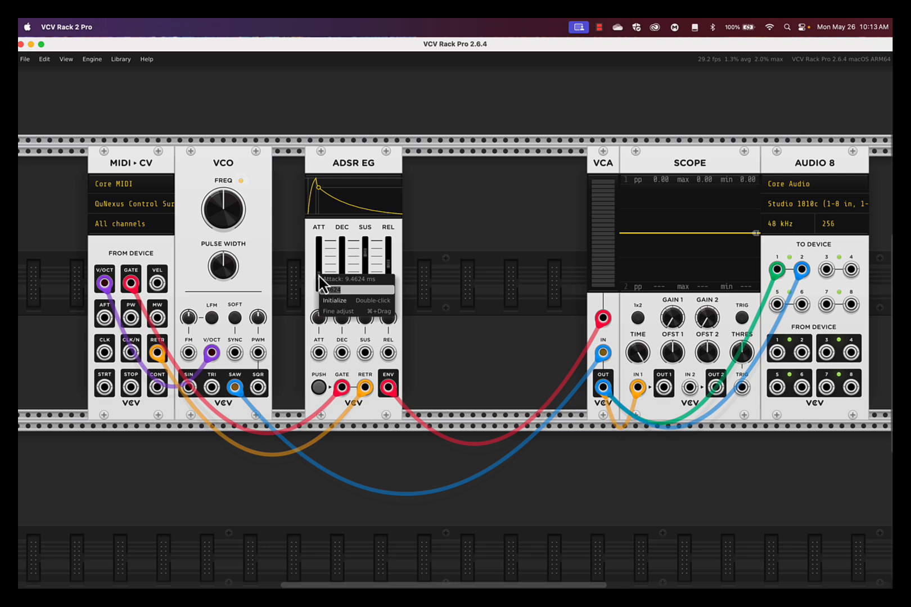
pyautogui.press('BackSpace')
pyautogui.write('25')
pyautogui.press('Return')
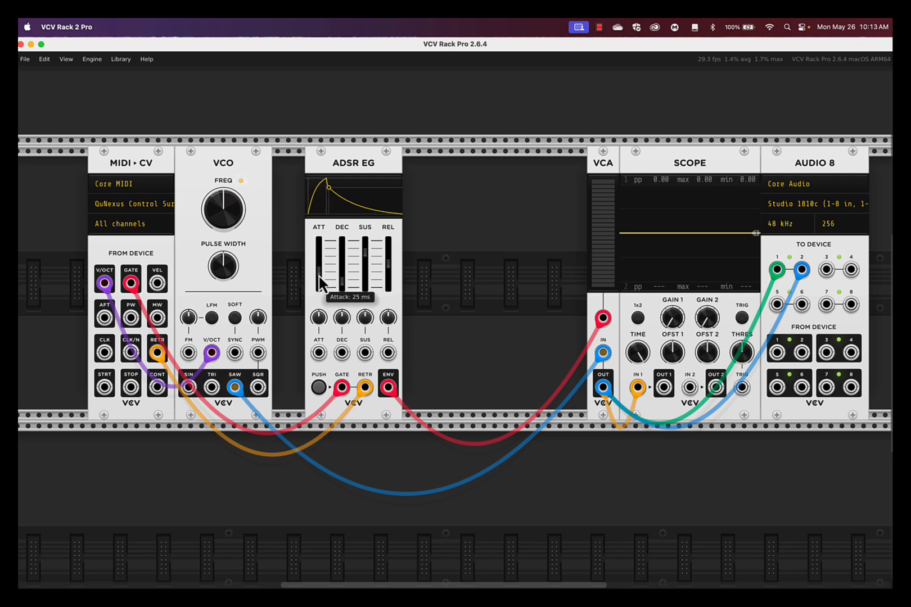
pyautogui.rightClick(346, 287)
pyautogui.press('BackSpace')
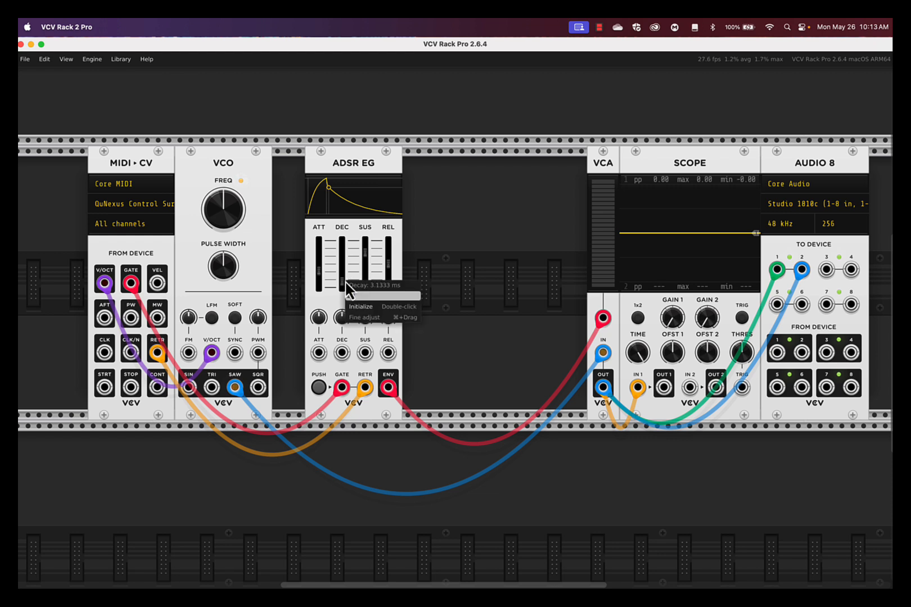
pyautogui.write('25')
pyautogui.press('Return')
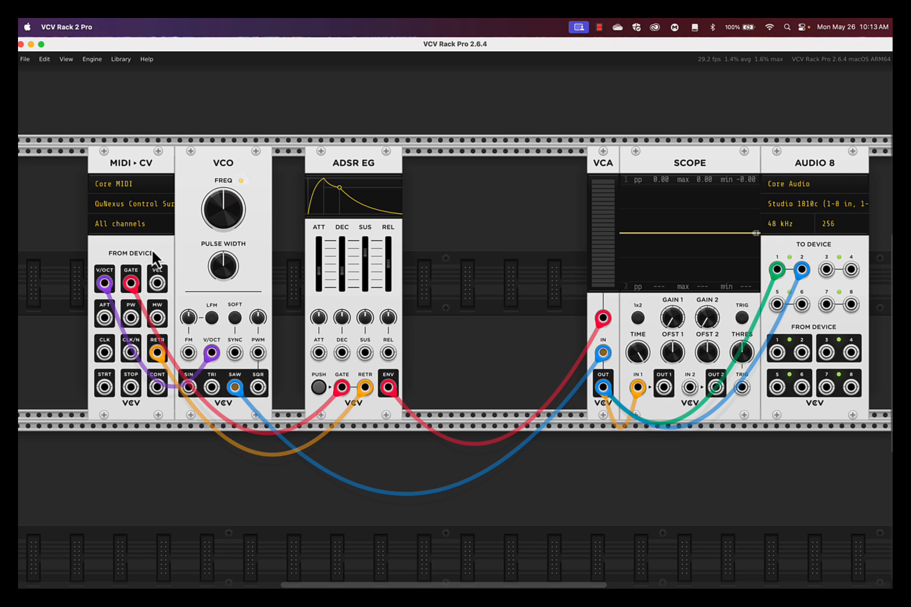
# Try out the VCO's FREQ and PULSE WIDTH knobs, and initialize the module to its default settings
pyautogui.rightClick(193, 243)
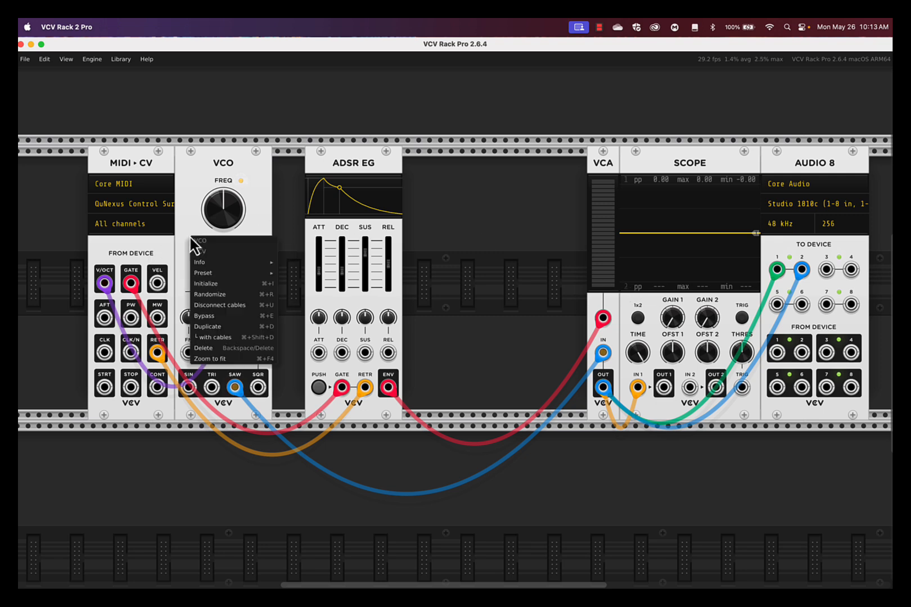
pyautogui.moveTo(216, 263)
pyautogui.click(291, 222)
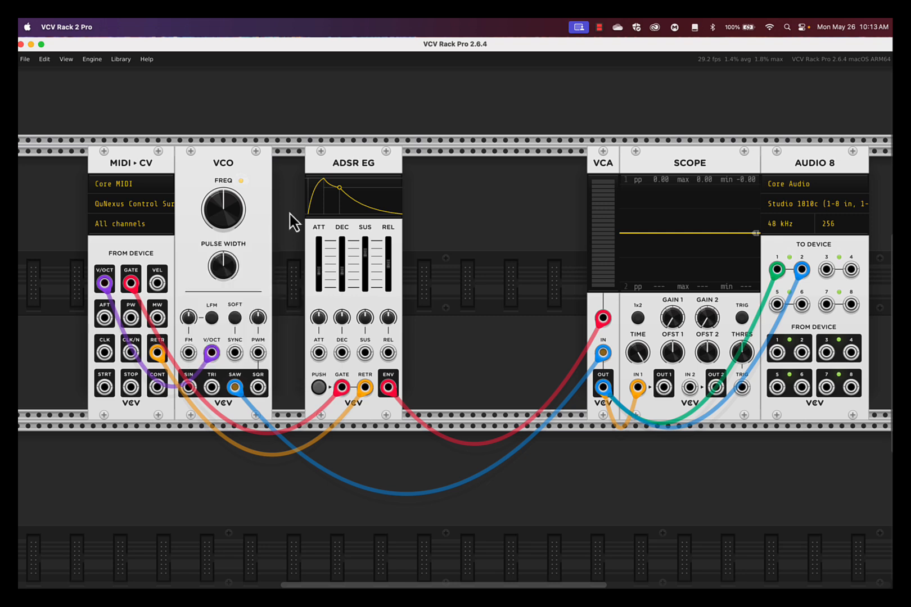
pyautogui.moveTo(219, 206); pyautogui.dragTo(456, 323)
pyautogui.moveTo(227, 267); pyautogui.dragTo(457, 323)
pyautogui.moveTo(224, 210); pyautogui.dragTo(456, 322)
pyautogui.moveTo(291, 199); pyautogui.dragTo(231, 181)
pyautogui.press('super+i')
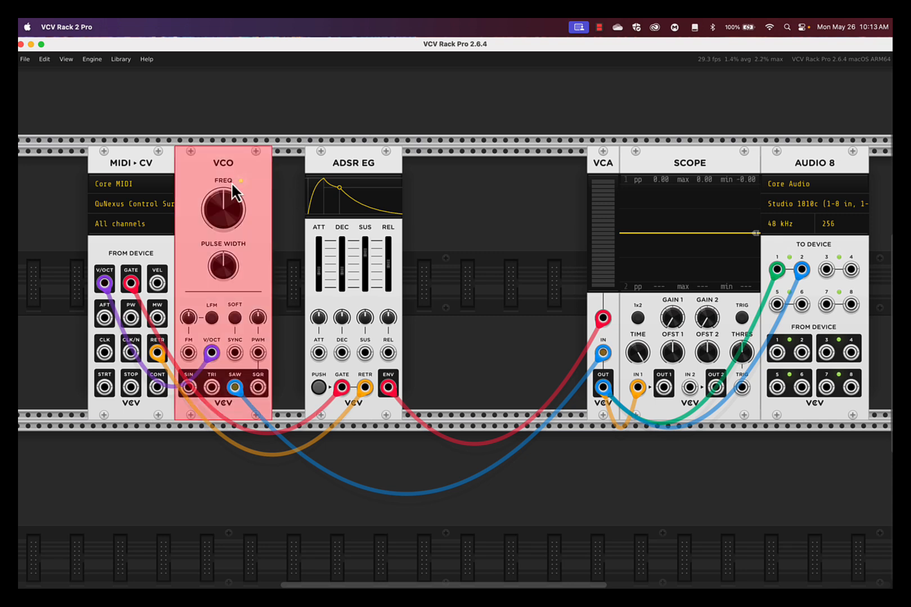
pyautogui.click(289, 229)
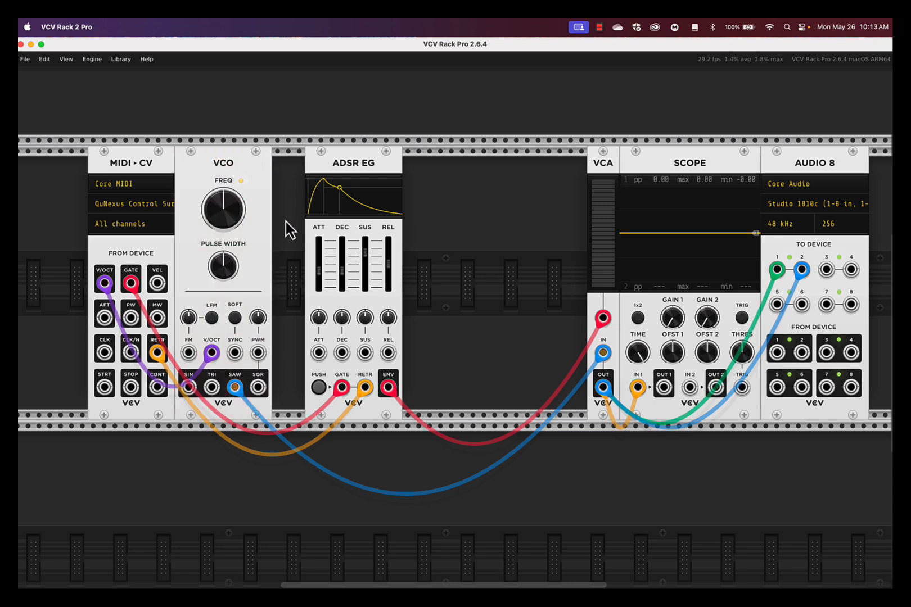
pyautogui.rightClick(263, 243)
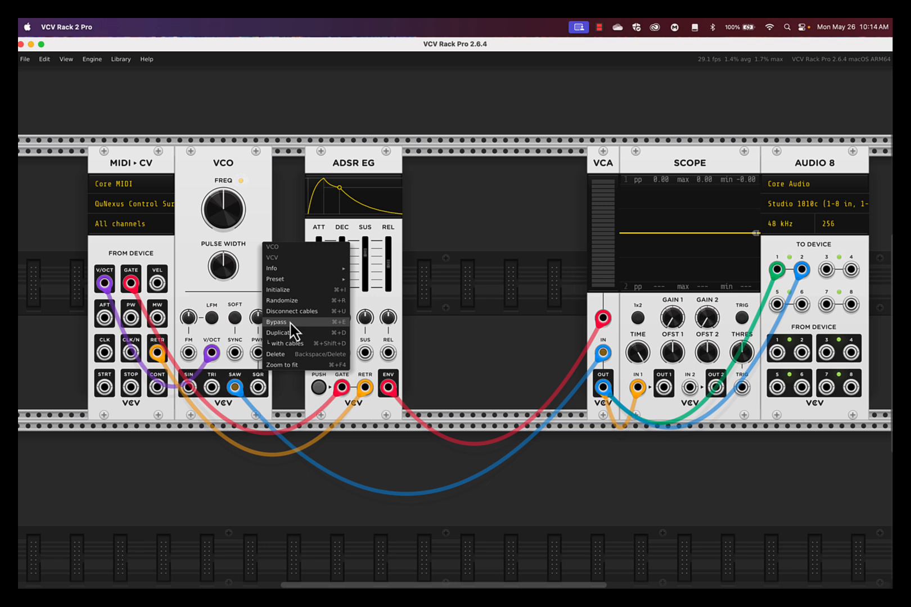
pyautogui.click(286, 194)
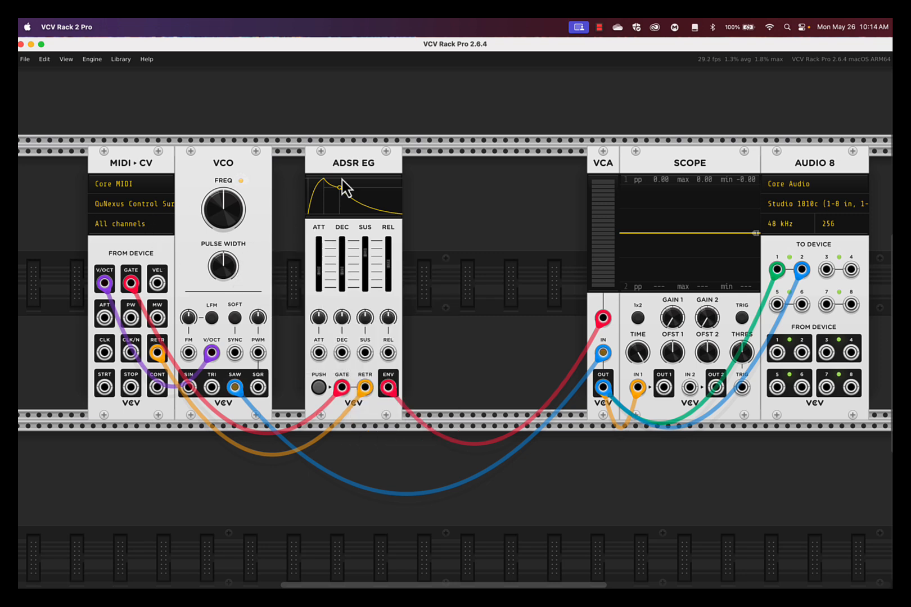
# Set the MIDI-CV module's polyphony channels to 16
pyautogui.rightClick(153, 258)
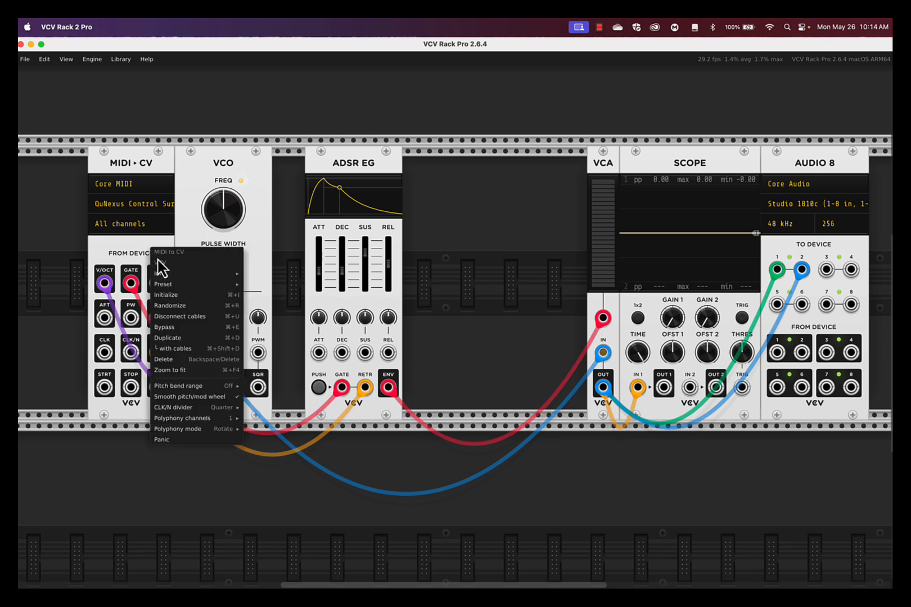
pyautogui.moveTo(199, 384)
pyautogui.click(121, 248)
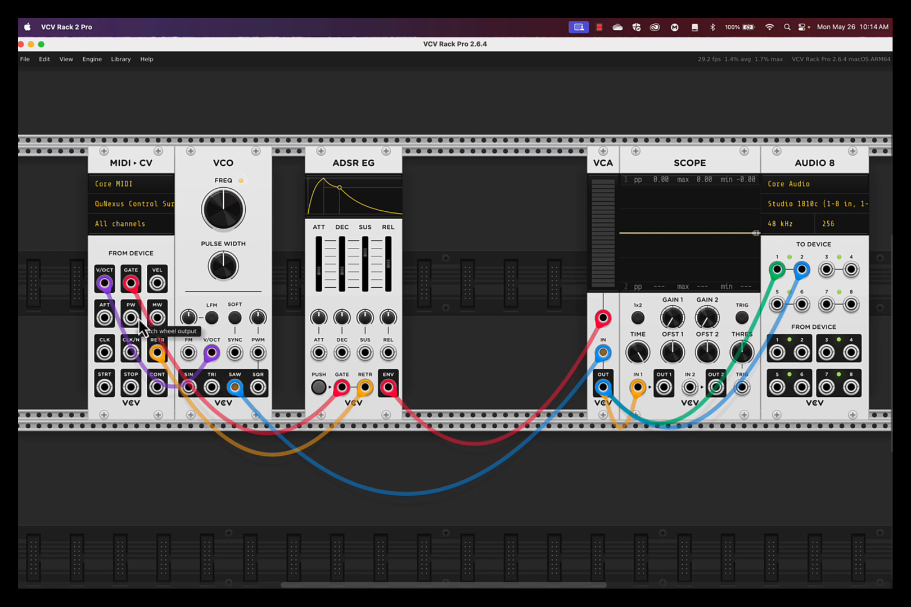
pyautogui.rightClick(148, 252)
pyautogui.moveTo(228, 423)
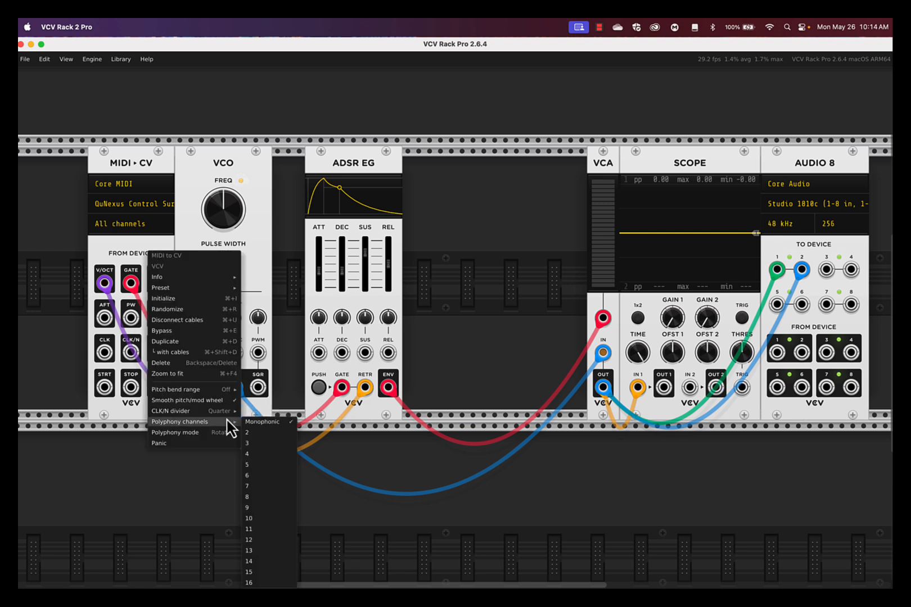
pyautogui.moveTo(205, 391)
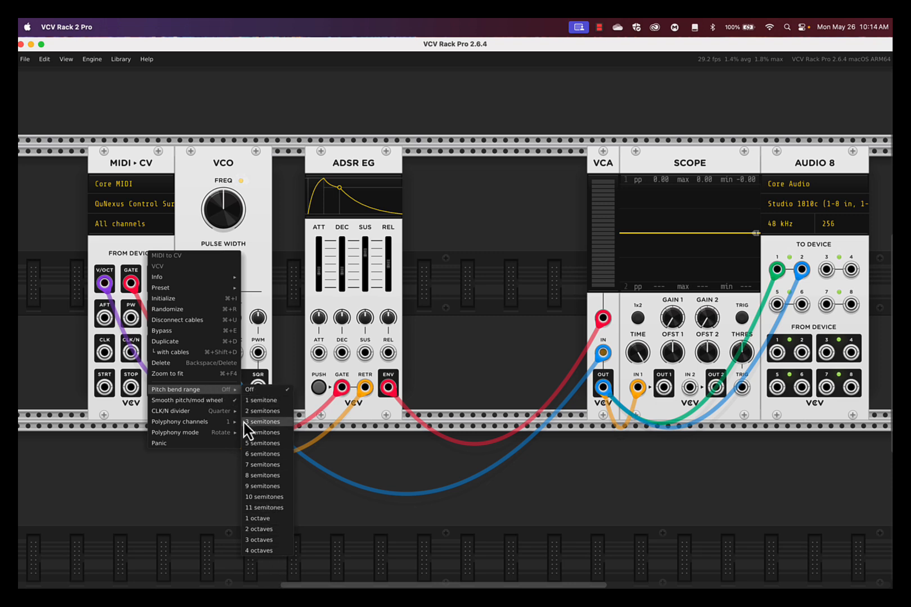
pyautogui.moveTo(184, 423)
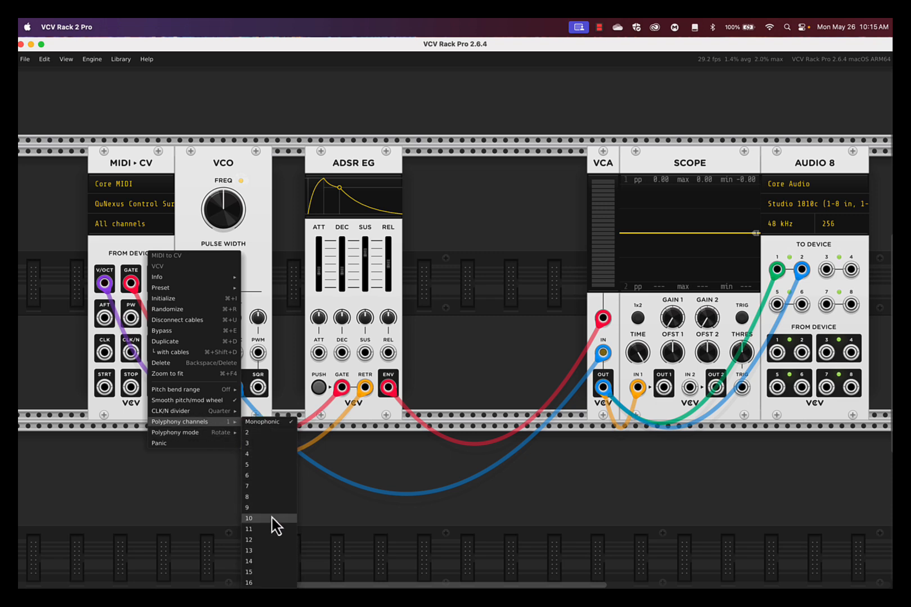
pyautogui.click(266, 584)
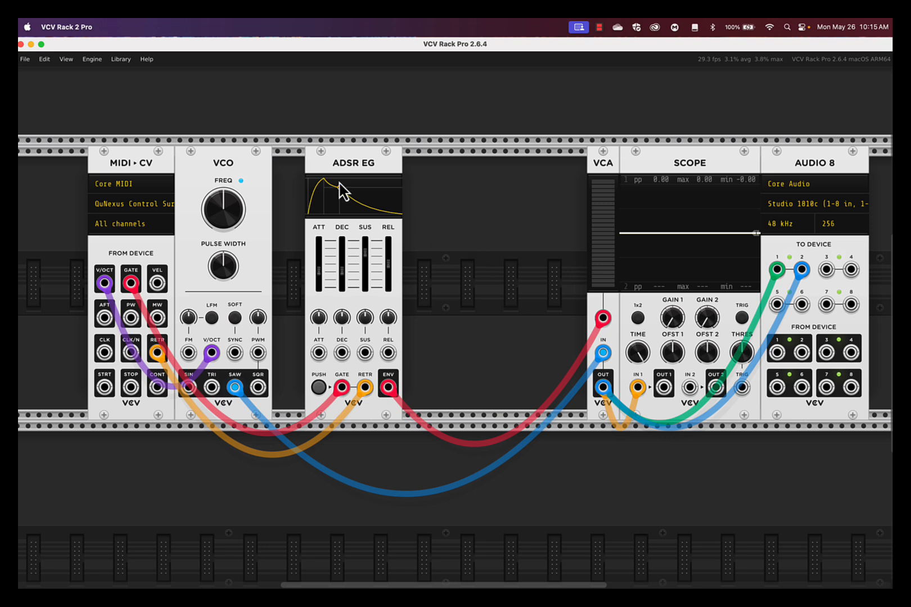
# Open the module browser, reset its filters, and filter the modules by the Polyphonic and Effect tags
pyautogui.rightClick(436, 189)
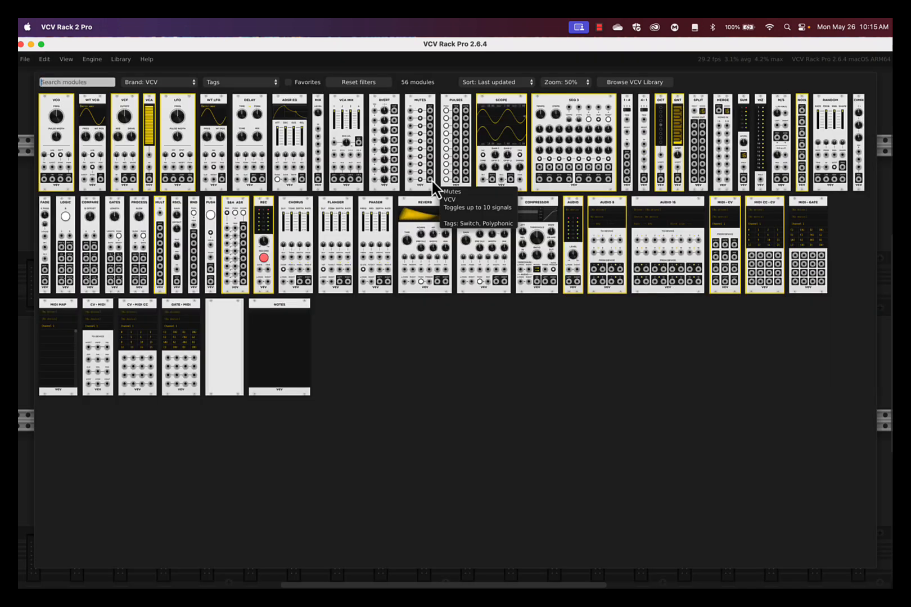
pyautogui.click(235, 84)
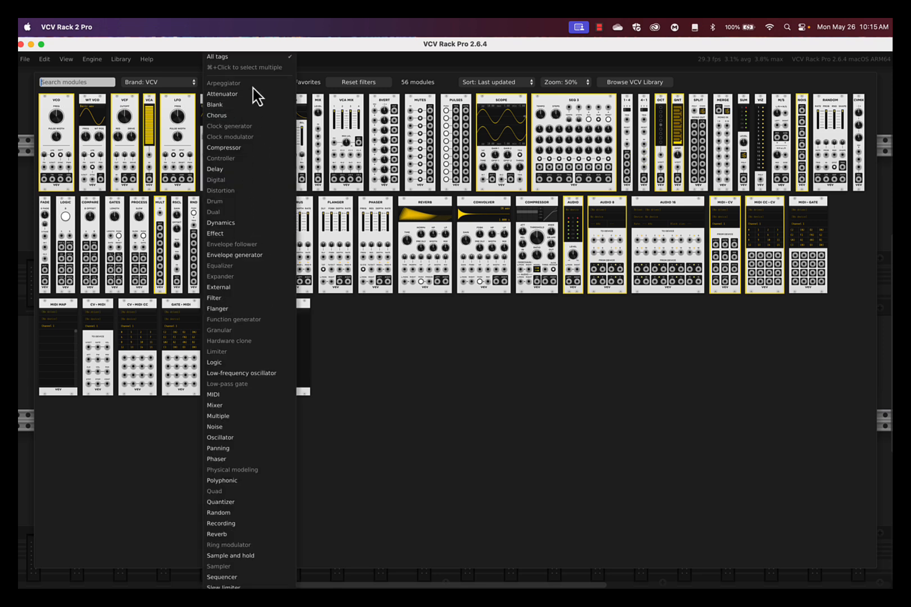
pyautogui.scroll(-5, 270, 290)
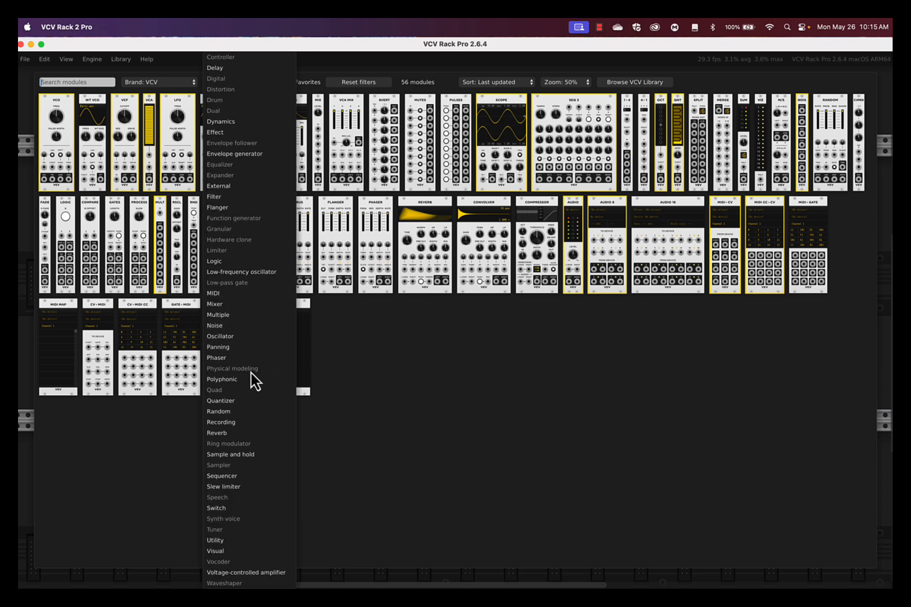
pyautogui.click(438, 416)
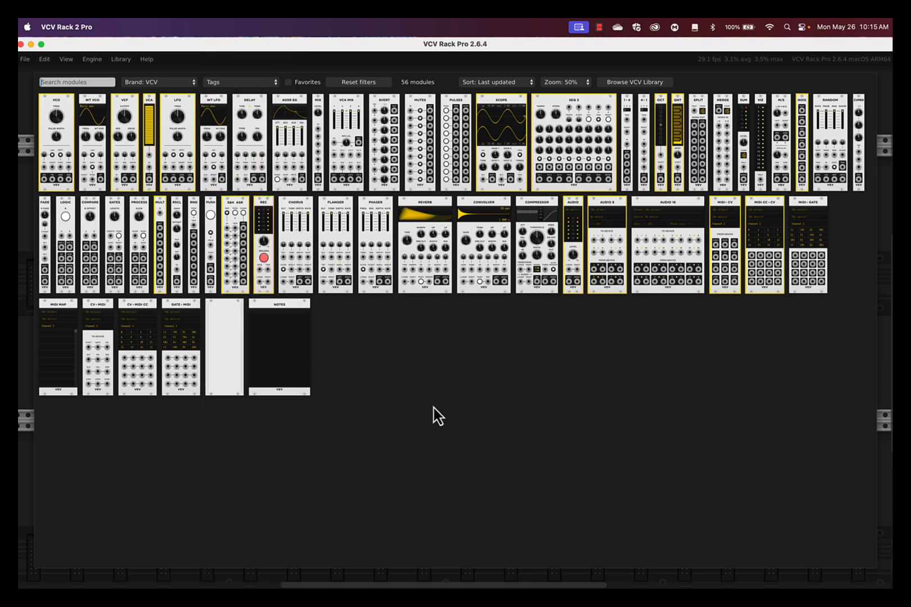
pyautogui.click(362, 83)
pyautogui.click(248, 84)
pyautogui.scroll(-5, 257, 248)
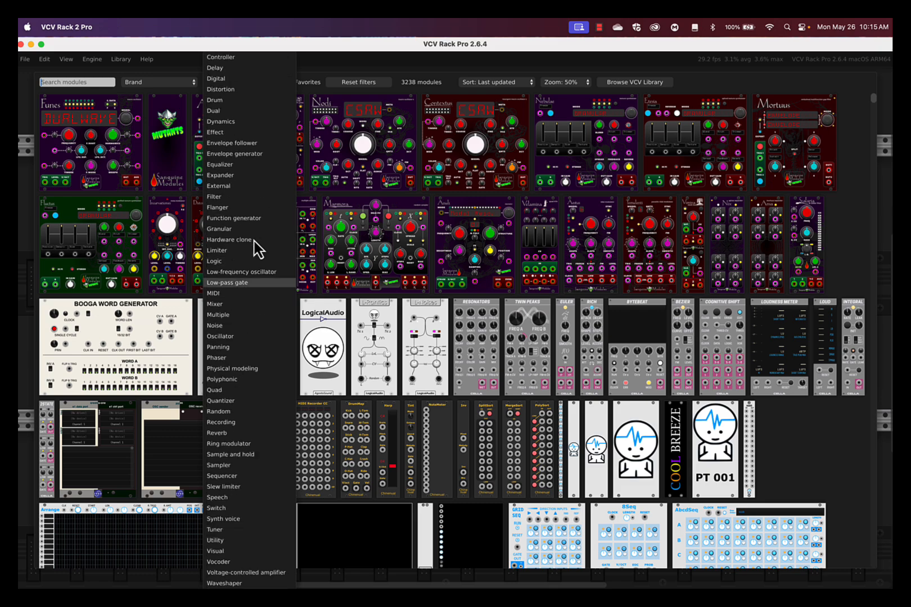
pyautogui.click(246, 382)
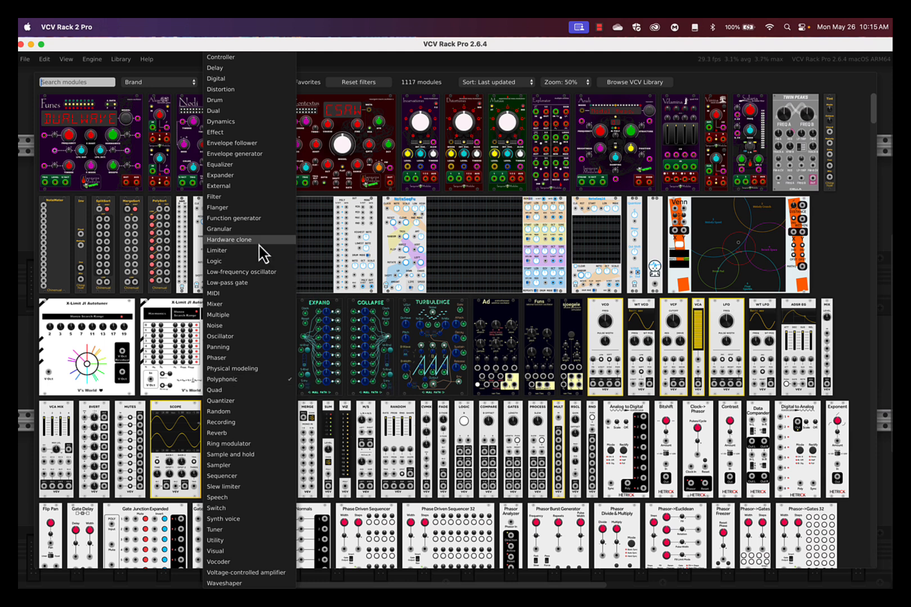
pyautogui.click(225, 133)
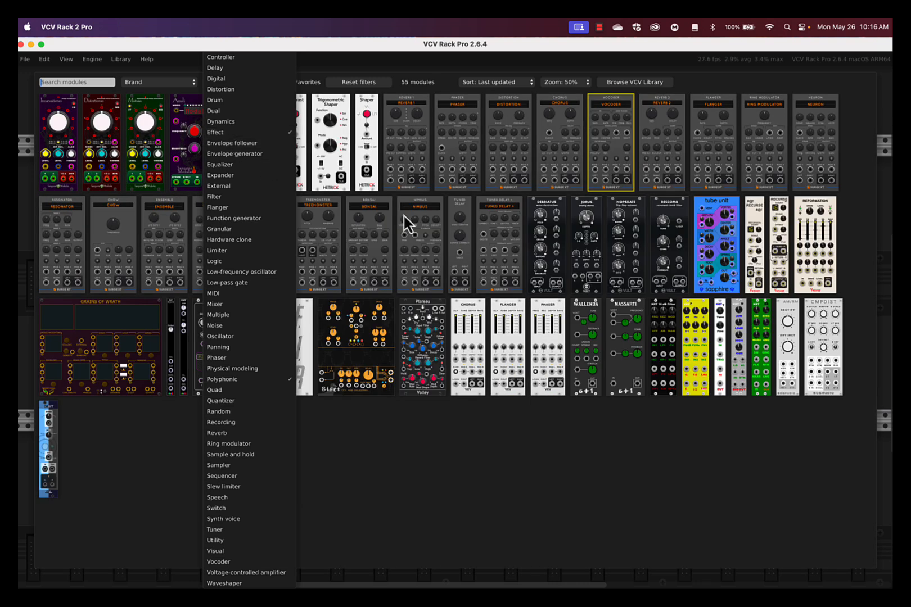
# Add the Surge XT Spring Reverb module, allow access to the Documents folder, and place the module between the Scope and Audio 8
pyautogui.click(443, 532)
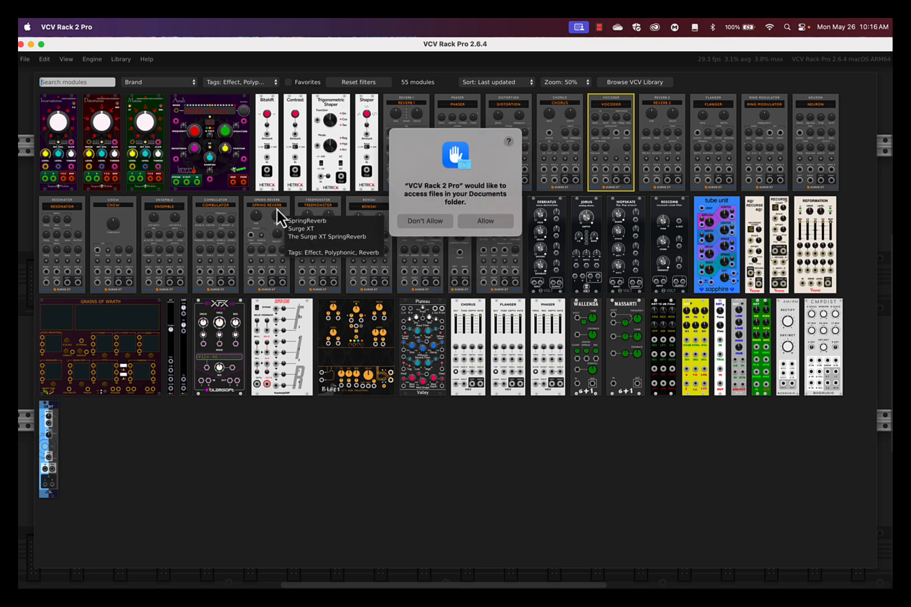
pyautogui.click(486, 224)
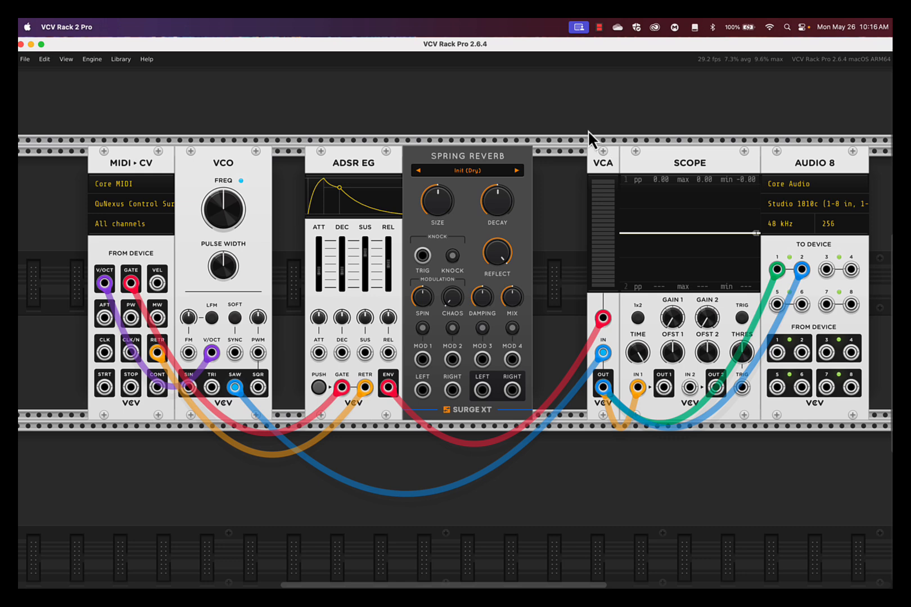
pyautogui.moveTo(609, 145); pyautogui.dragTo(640, 182)
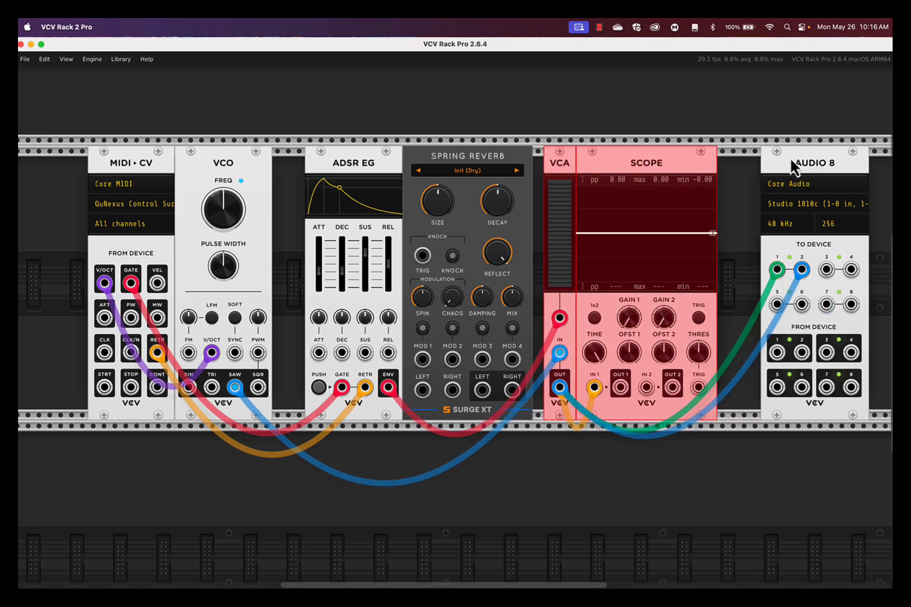
pyautogui.moveTo(500, 161); pyautogui.dragTo(684, 166)
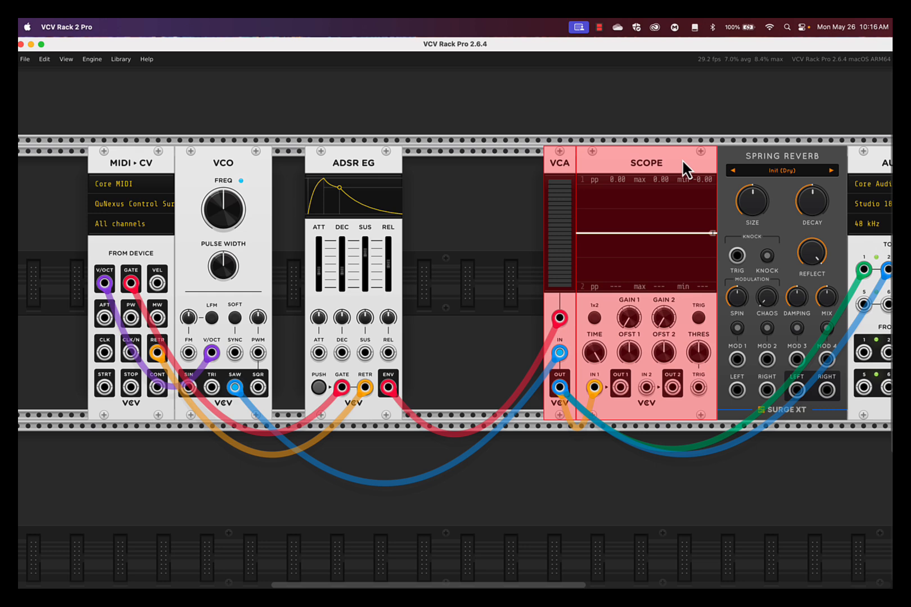
# Move the VCA, Scope, Spring Reverb and Audio 8 modules together so they sit directly beside the ADSR EG
pyautogui.moveTo(574, 121); pyautogui.dragTo(736, 191)
pyautogui.hscroll(-3, 737, 193)
pyautogui.scroll(2, 735, 192)
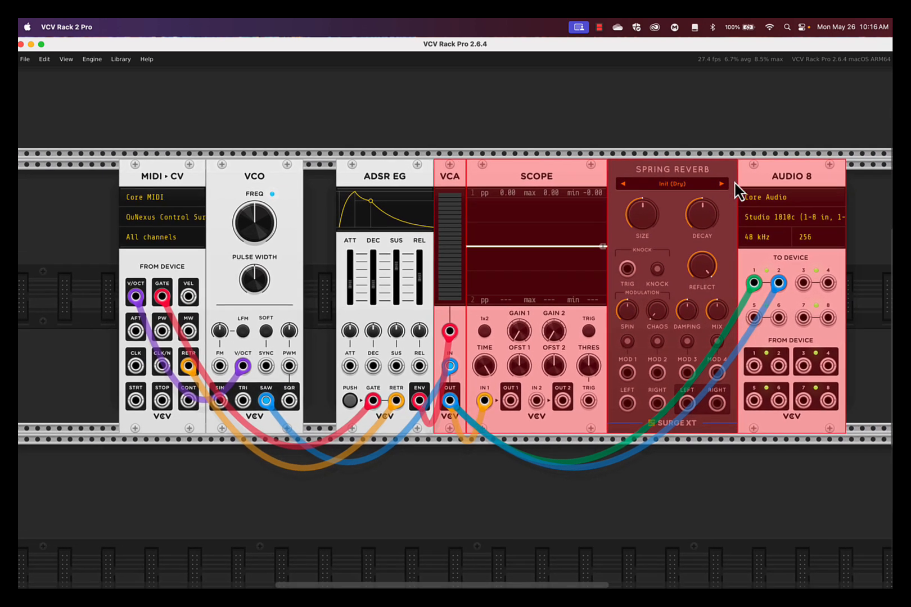
pyautogui.click(710, 124)
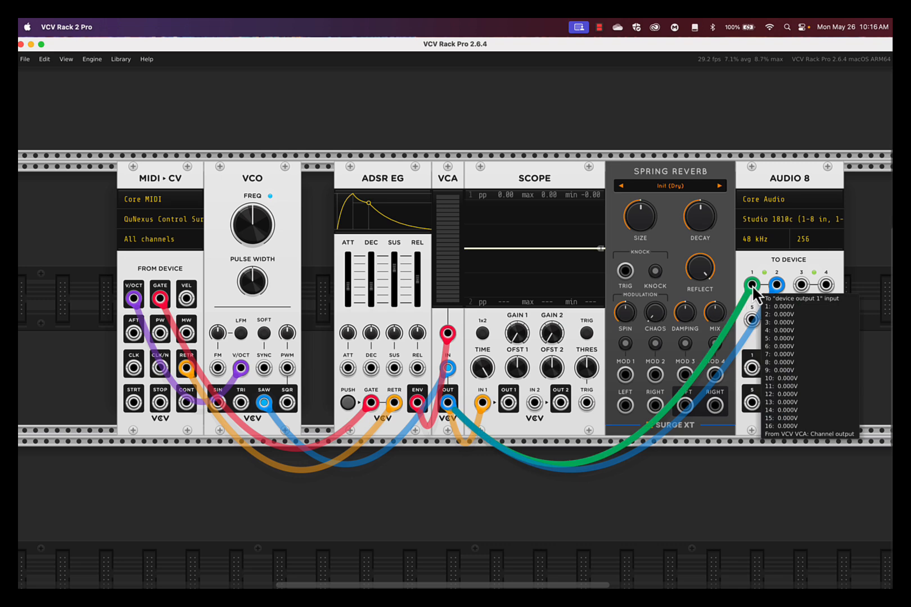
# Reroute the VCA output cables into the Spring Reverb's left and right inputs, and patch its outputs to Audio 8 device outputs 1 and 2
pyautogui.moveTo(754, 288); pyautogui.dragTo(625, 405)
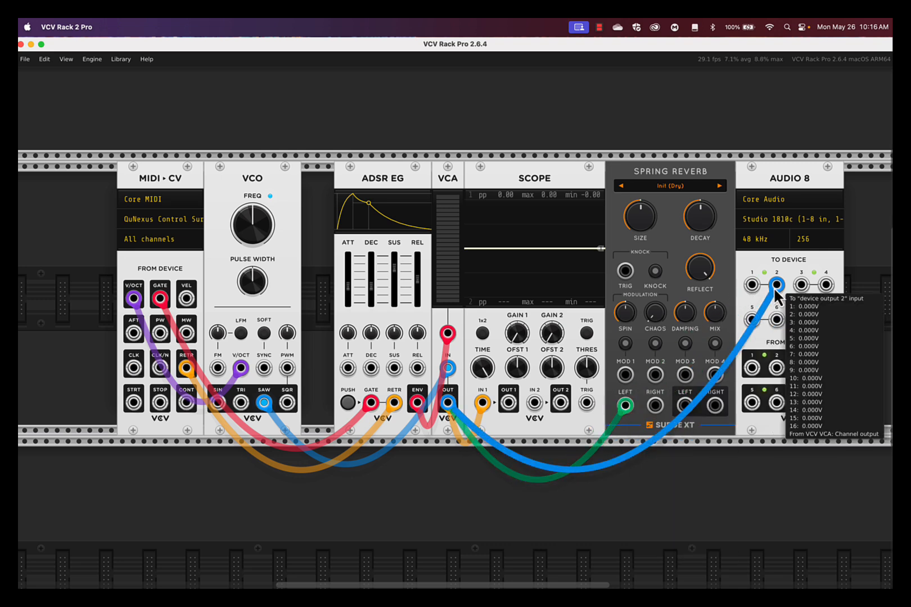
pyautogui.moveTo(777, 285); pyautogui.dragTo(655, 405)
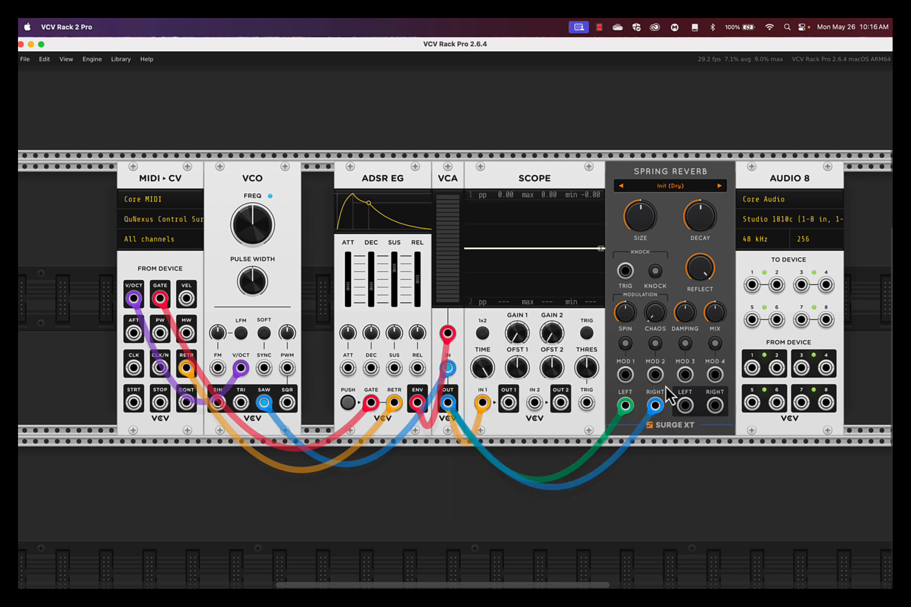
pyautogui.moveTo(685, 404); pyautogui.dragTo(752, 287)
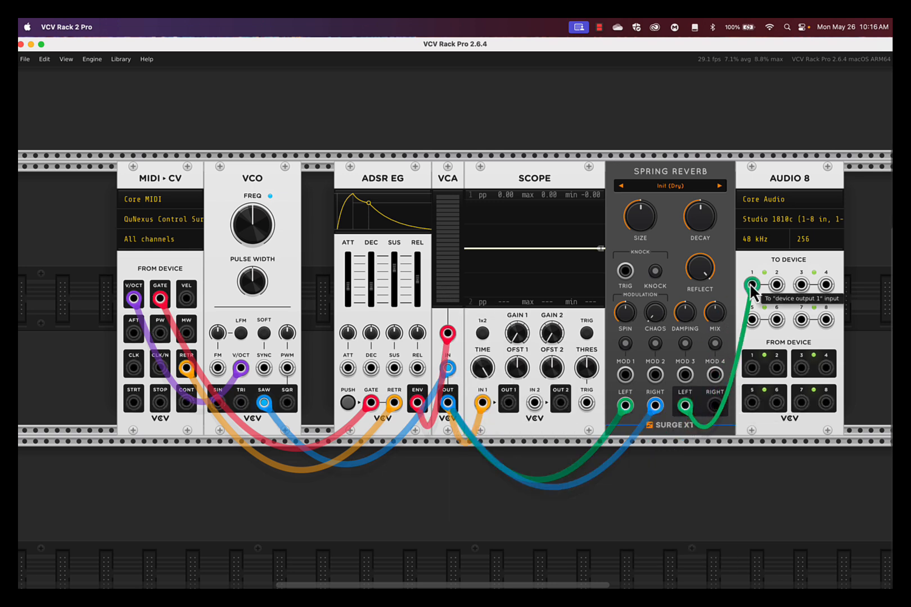
pyautogui.moveTo(715, 405); pyautogui.dragTo(777, 285)
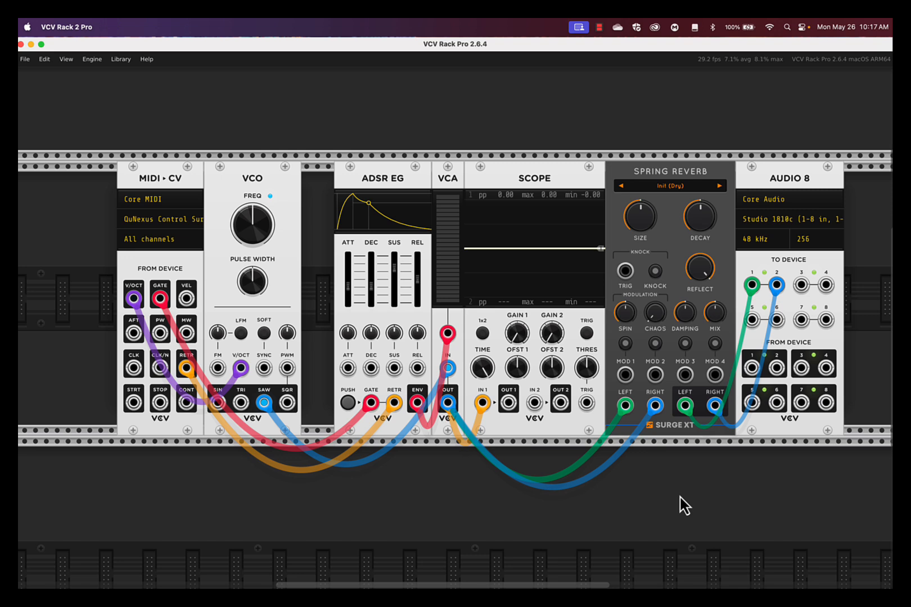
# Look through the Spring Reverb's presets and return to Init (Dry)
pyautogui.click(687, 187)
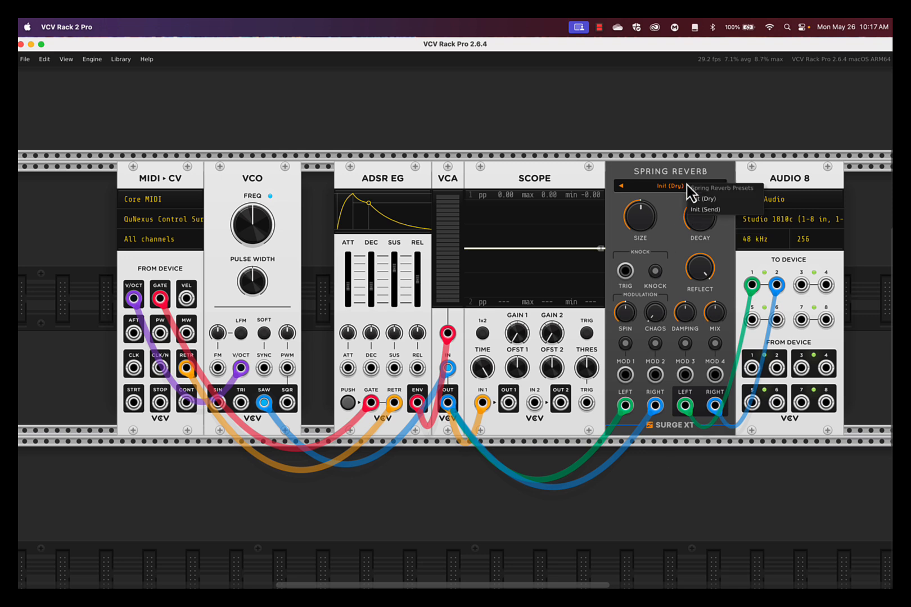
pyautogui.click(663, 215)
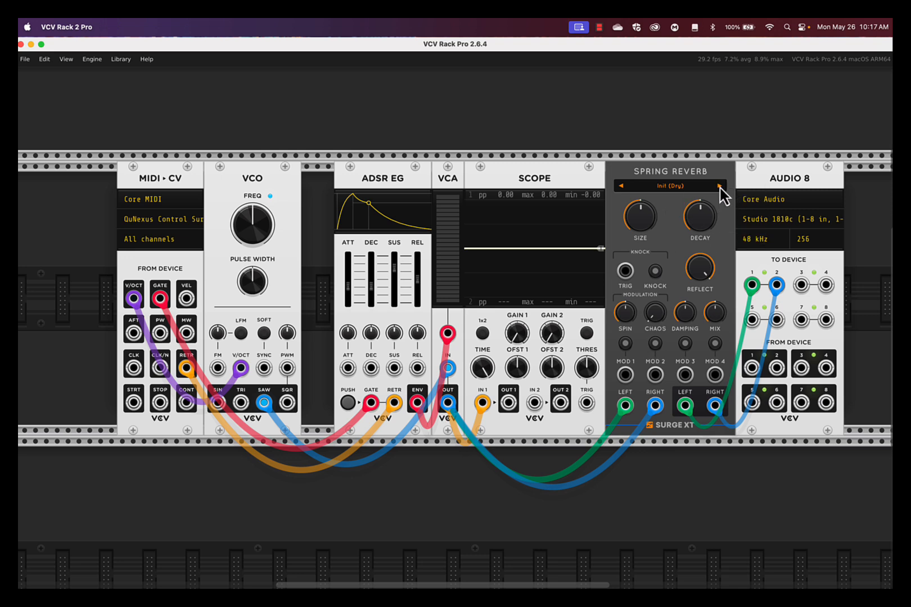
pyautogui.click(721, 186)
pyautogui.click(621, 187)
# Increase the Spring Reverb's size and decay, and adjust its mix
pyautogui.moveTo(641, 218); pyautogui.dragTo(641, 241)
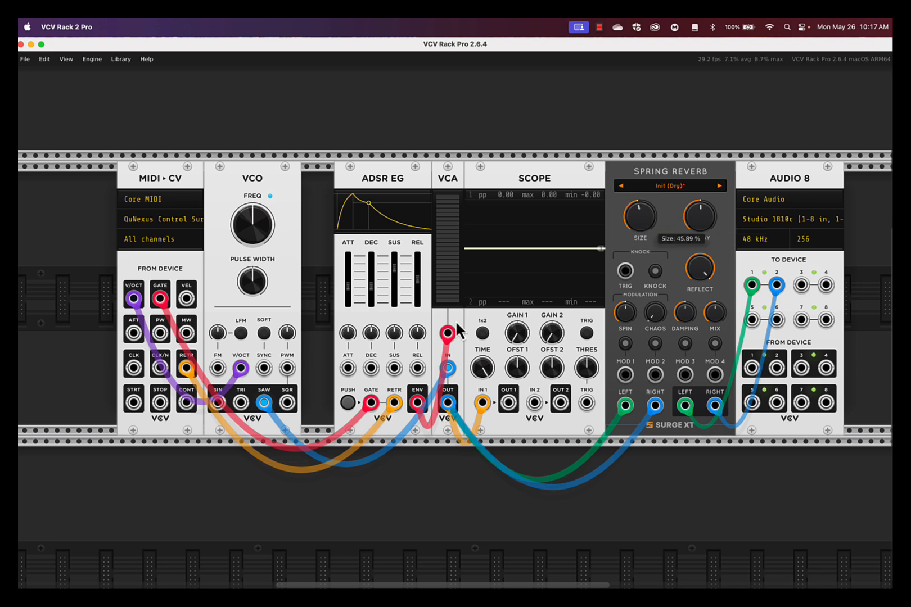
pyautogui.moveTo(459, 331); pyautogui.dragTo(458, 270)
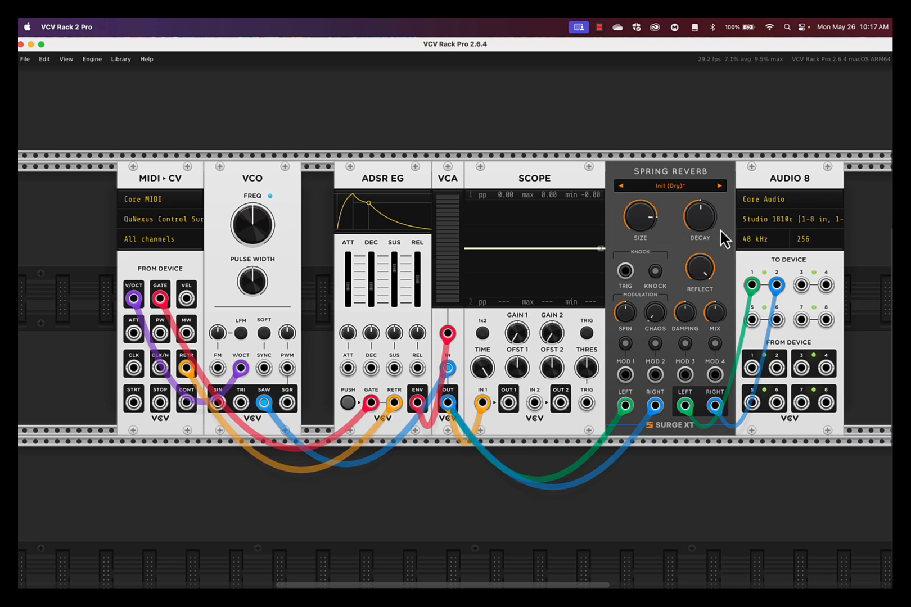
pyautogui.moveTo(702, 229); pyautogui.dragTo(702, 191)
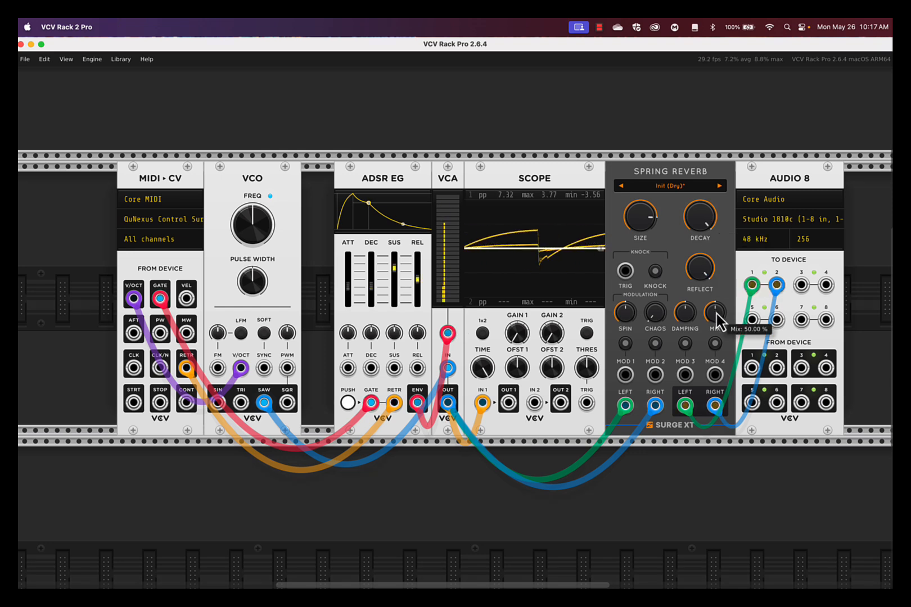
pyautogui.moveTo(717, 318); pyautogui.dragTo(717, 293)
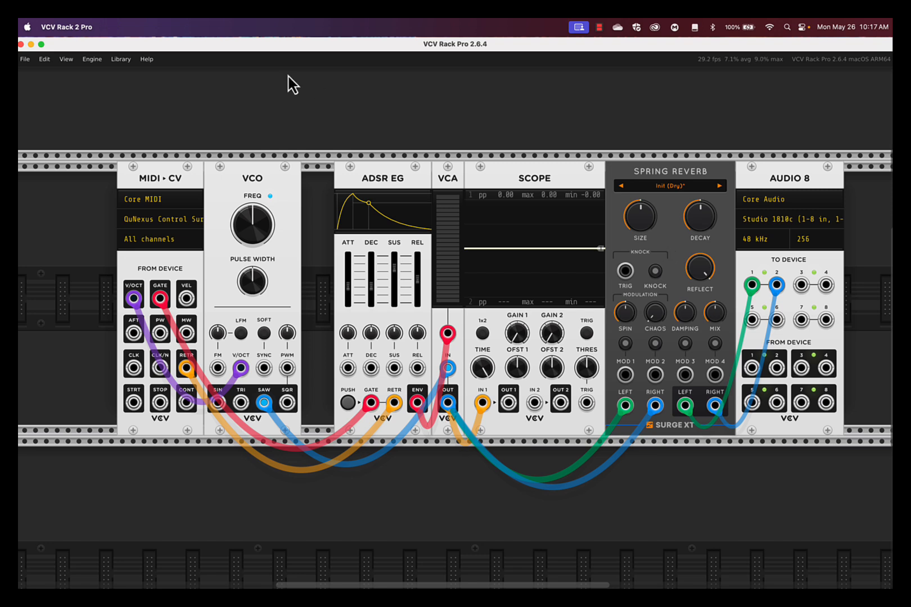
# Save the patch to the Desktop under the name VCVBasicDemo
pyautogui.click(28, 64)
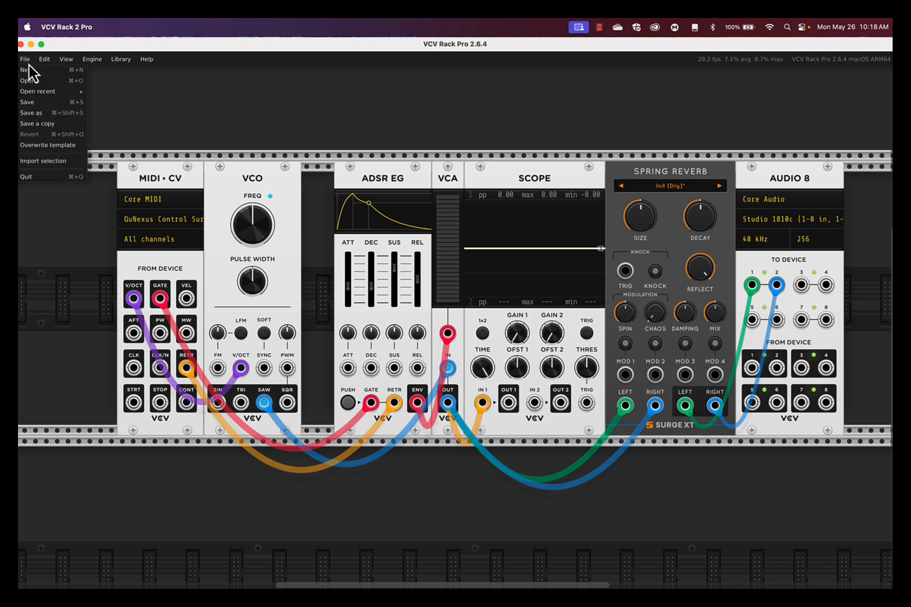
pyautogui.click(32, 103)
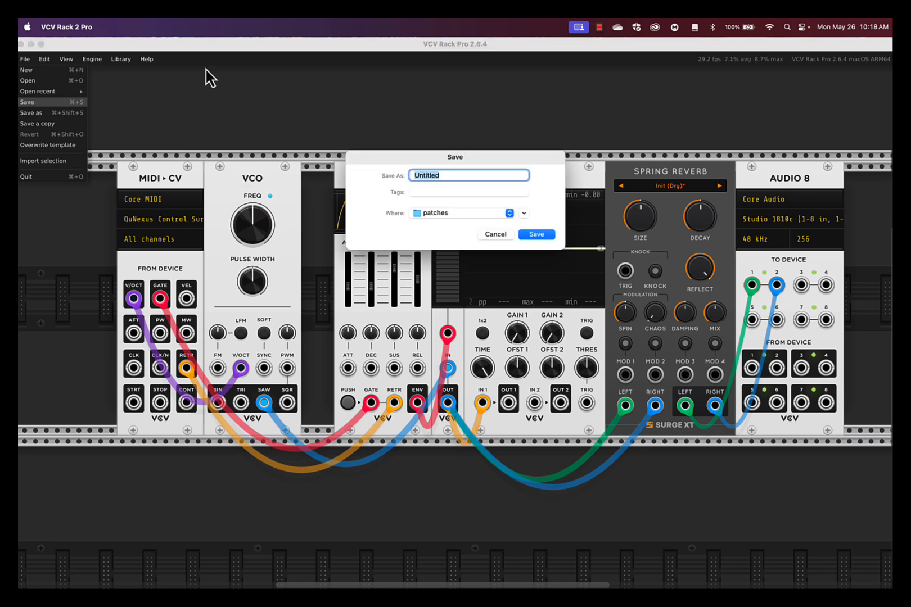
pyautogui.click(523, 213)
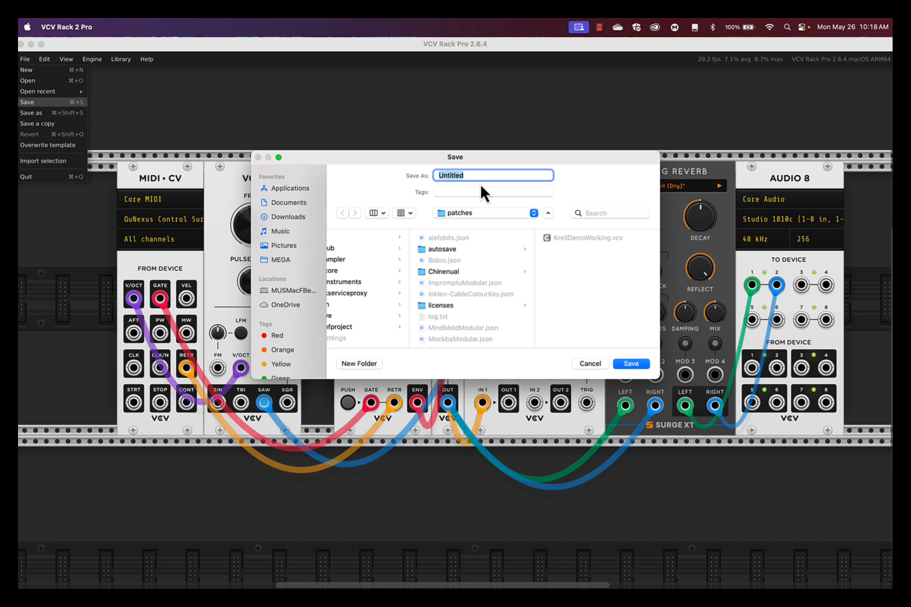
pyautogui.press('super+d')
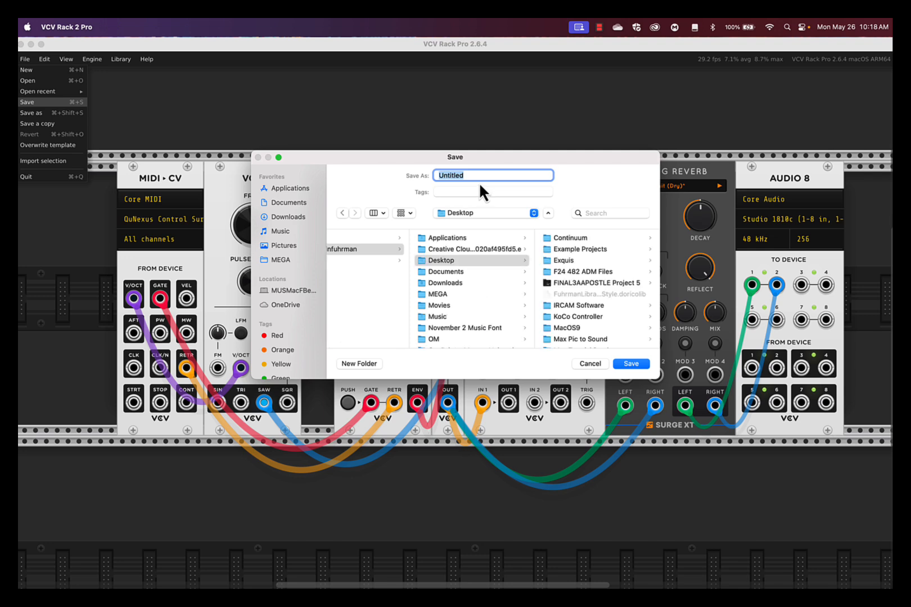
pyautogui.write('VCVBasicDemo')
pyautogui.press('Return')
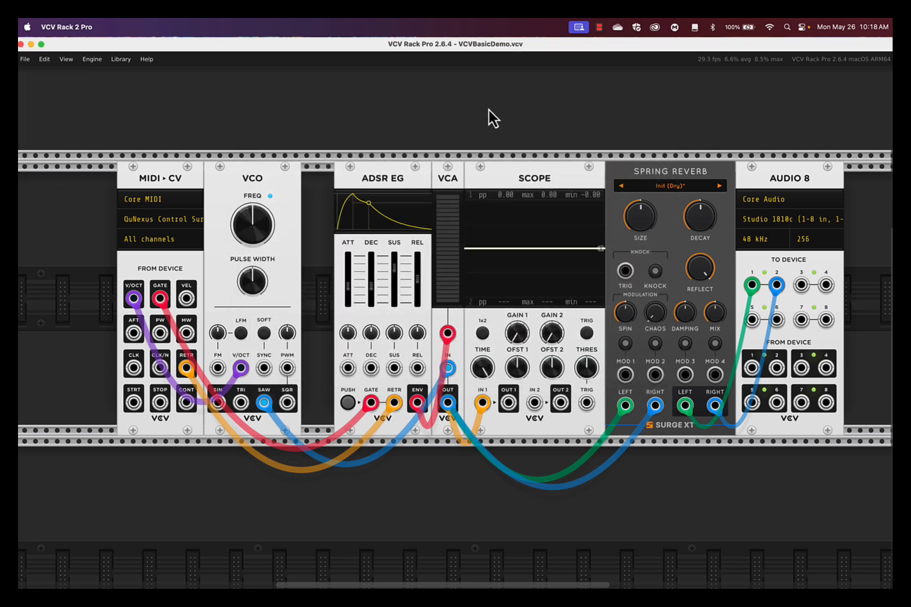
# Quit VCV Rack, locate the saved VCVBasicDemo.vcv file on the Desktop, and relaunch VCV Rack 2 Pro from Applications
pyautogui.press('super+q')
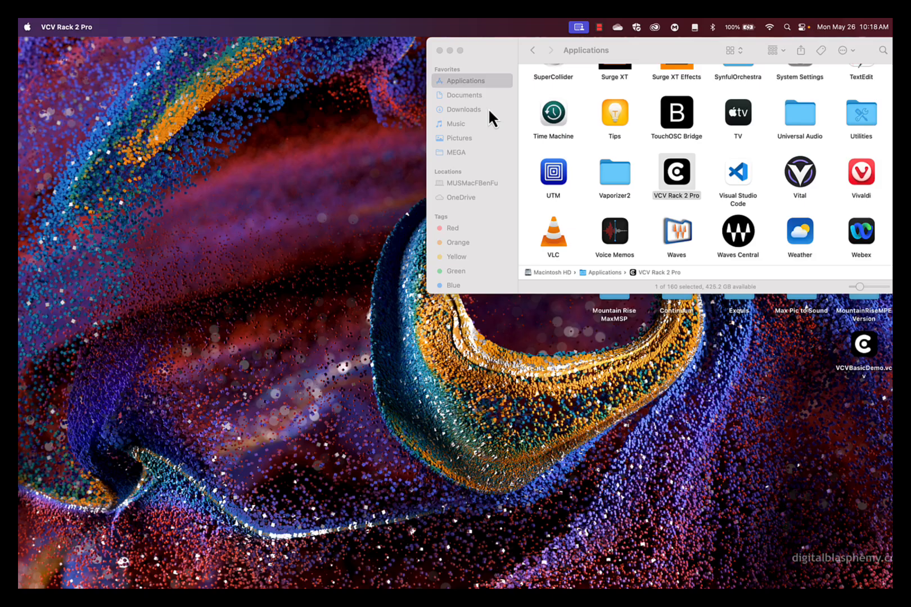
pyautogui.click(865, 352)
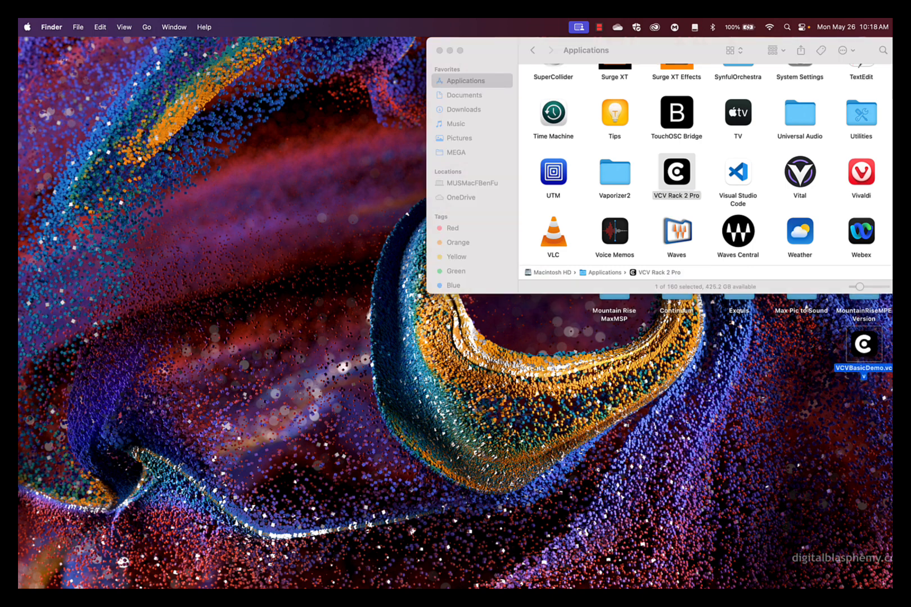
pyautogui.click(877, 418)
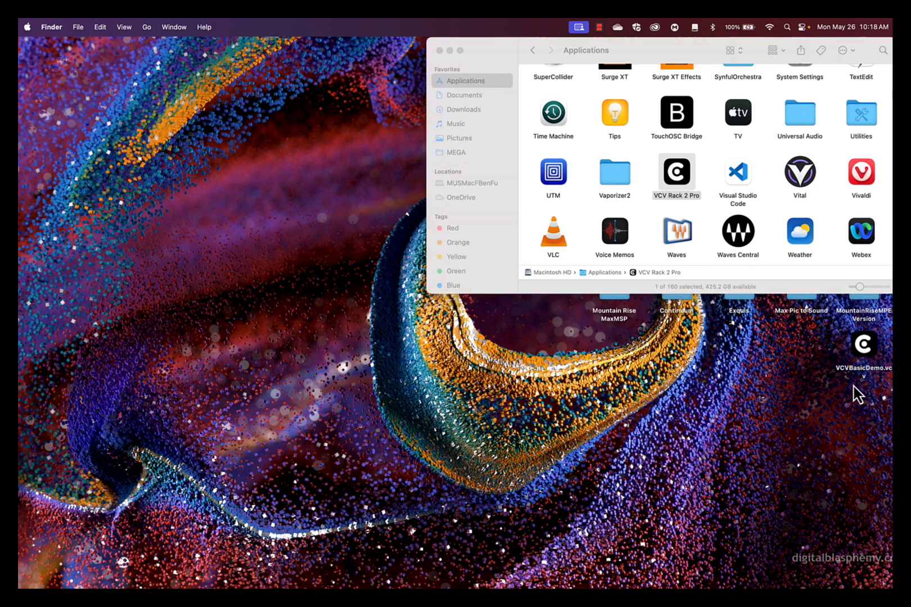
pyautogui.click(677, 180)
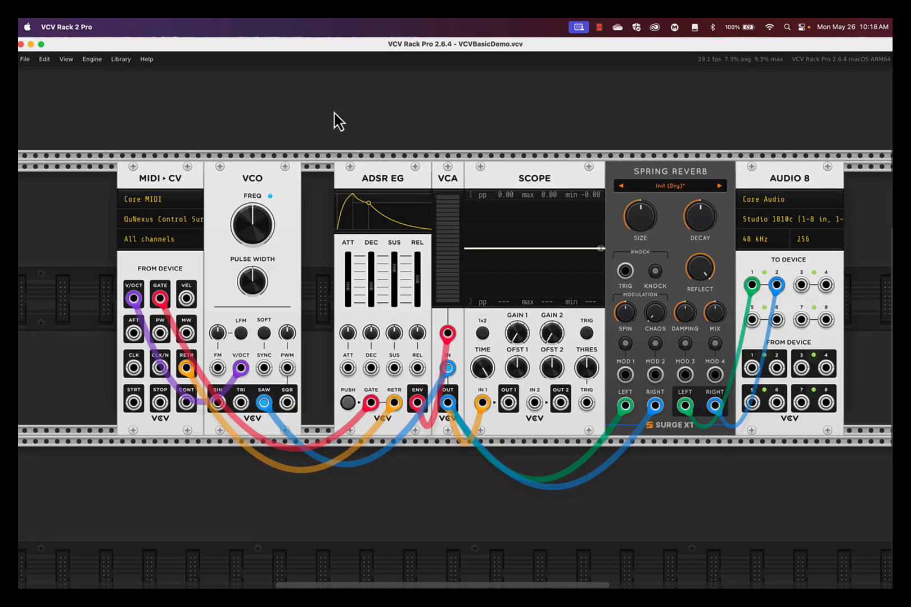
# Create a new patch, and reopen VCVBasicDemo.vcv from the Desktop in its place
pyautogui.press('super+n')
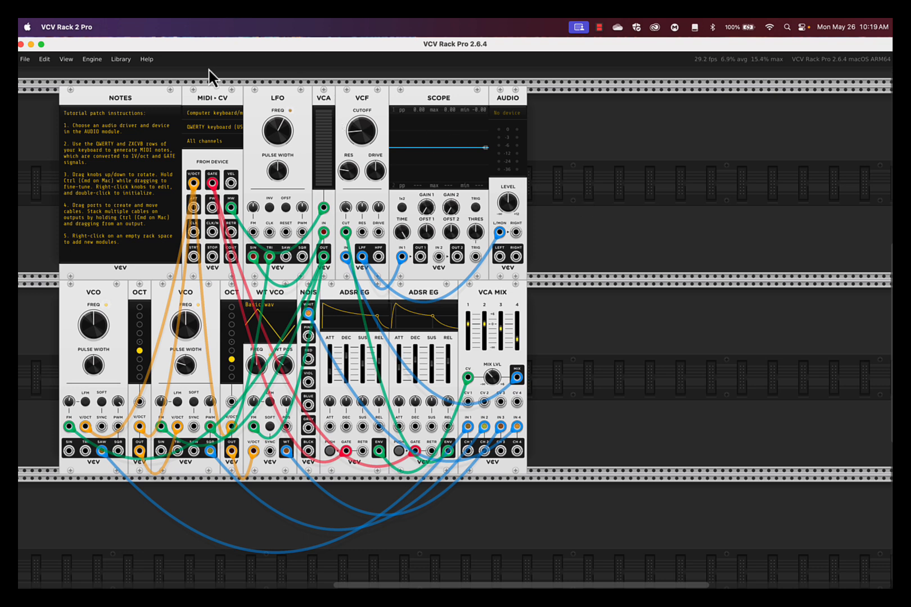
pyautogui.click(26, 59)
pyautogui.click(28, 82)
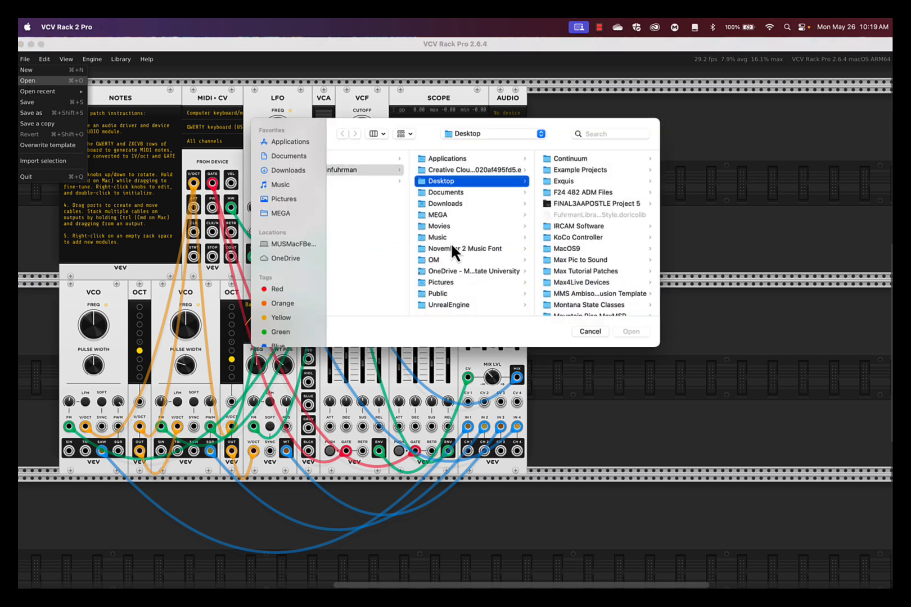
pyautogui.scroll(-5, 611, 198)
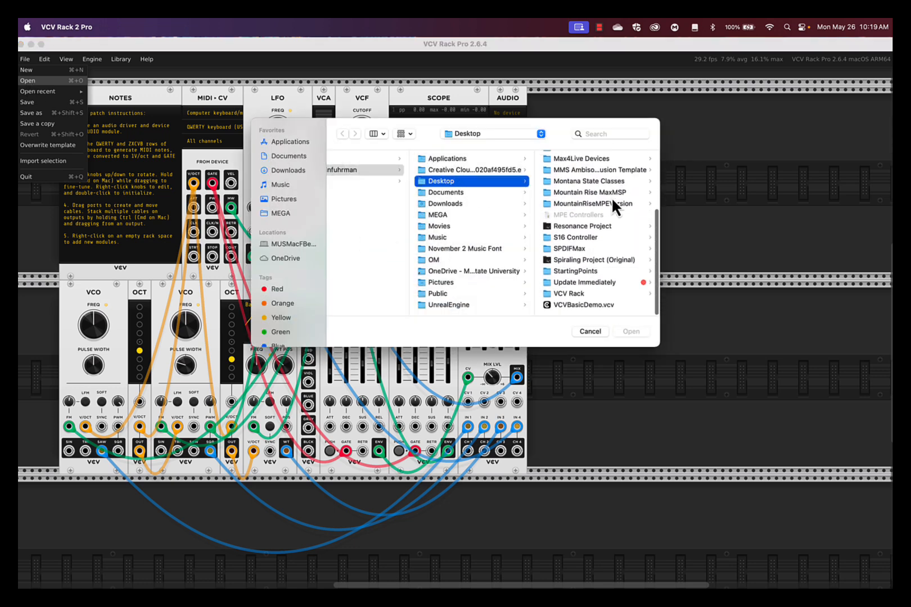
pyautogui.click(588, 306)
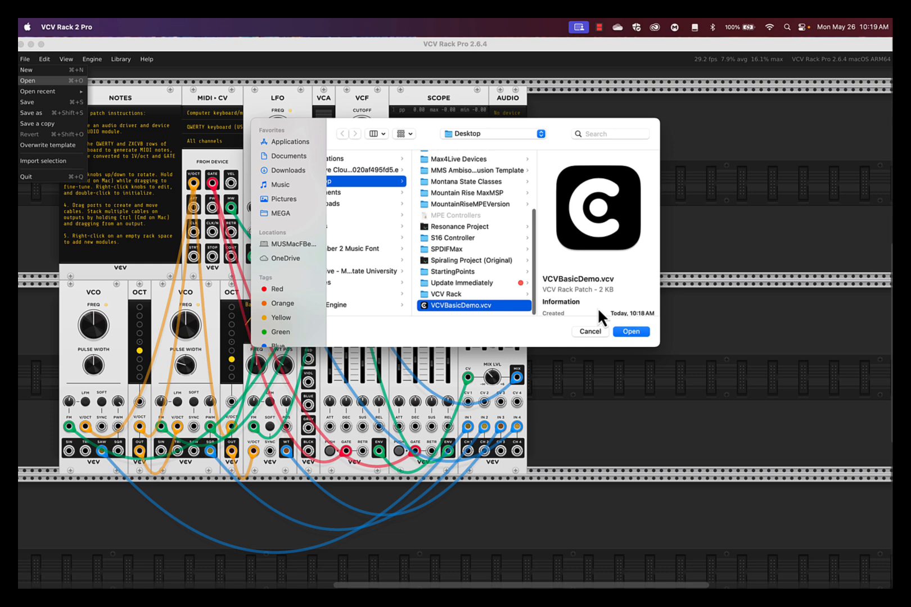
pyautogui.click(631, 332)
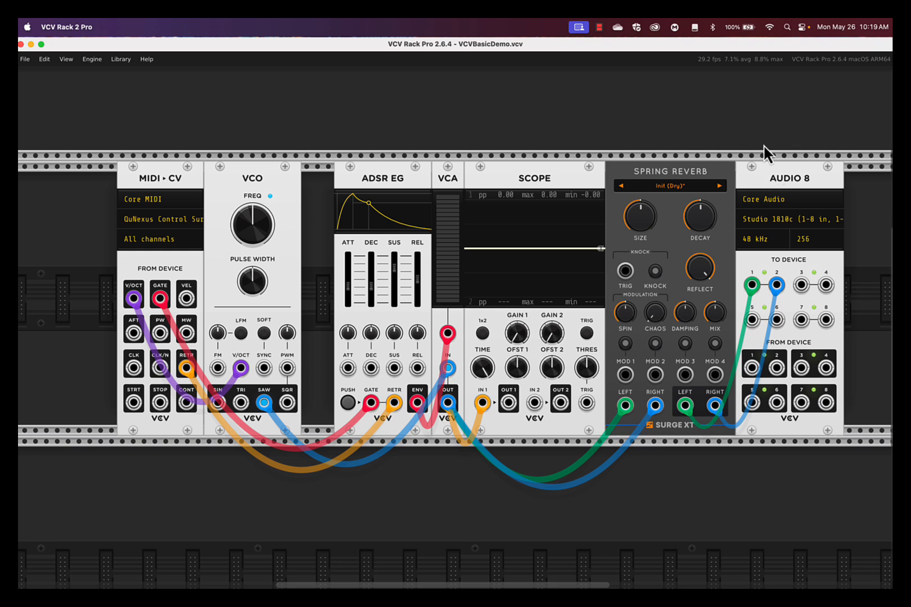
# Close the gap between the VCO and ADSR EG, search the module browser for REC, and add the VCV Recorder beside Audio 8
pyautogui.moveTo(346, 121); pyautogui.dragTo(774, 178)
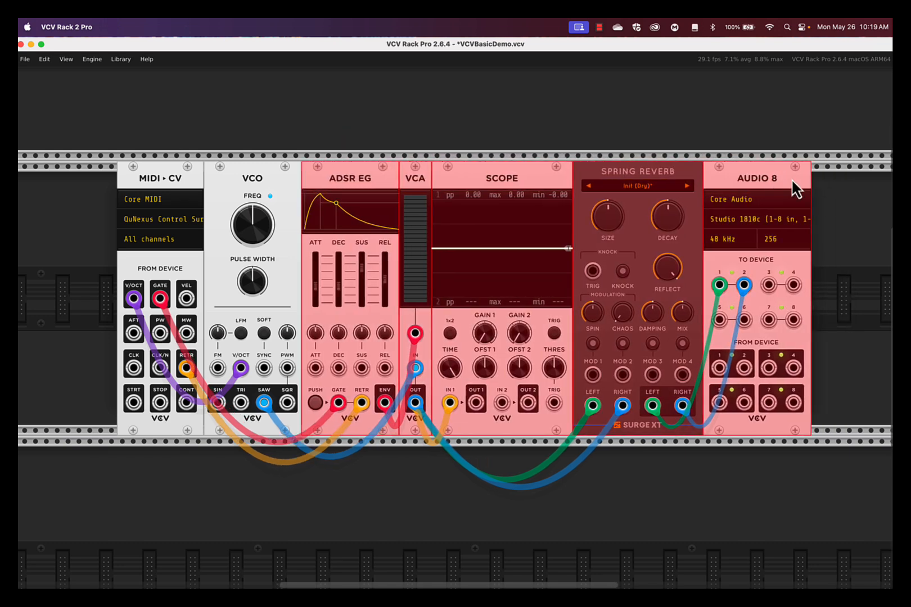
pyautogui.click(846, 197)
pyautogui.rightClick(826, 195)
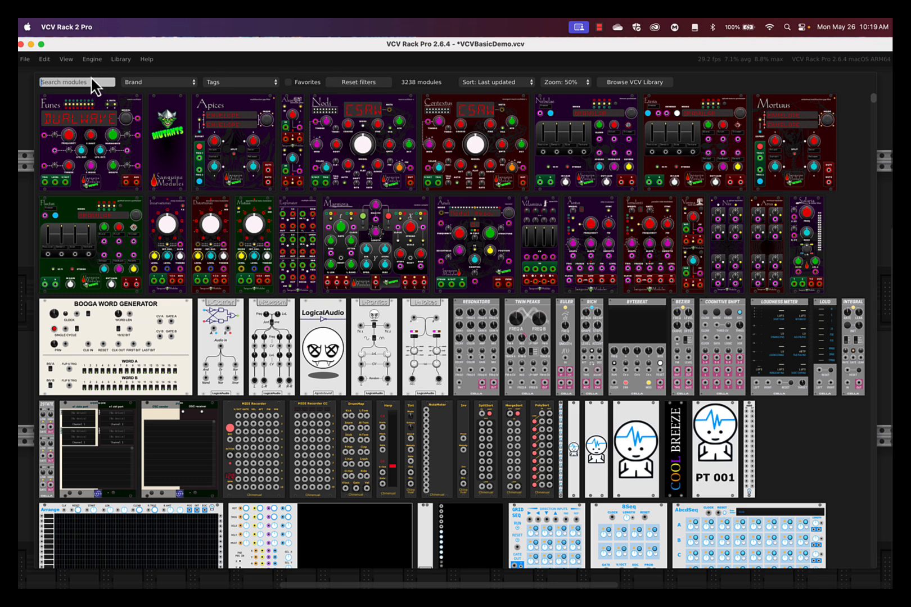
pyautogui.write('R')
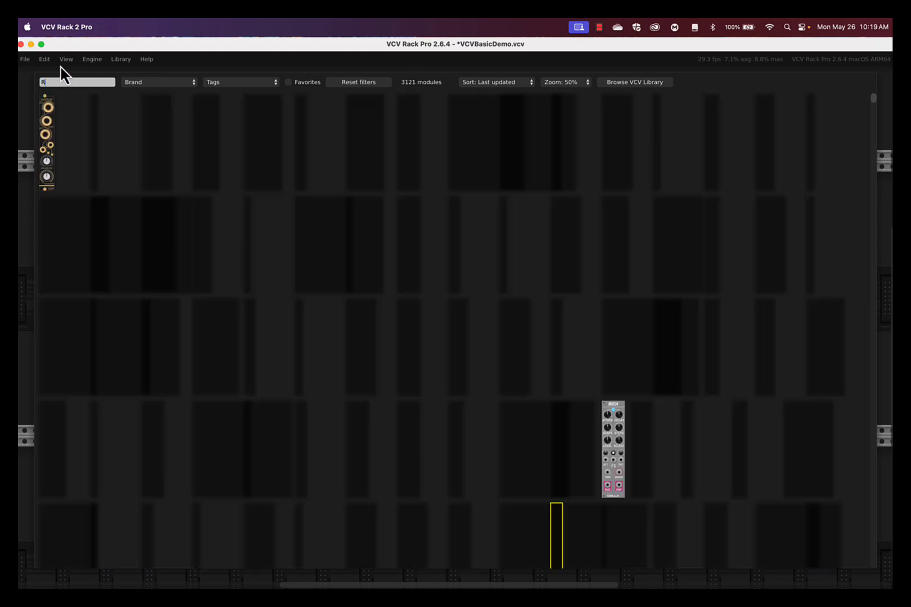
pyautogui.write('EC')
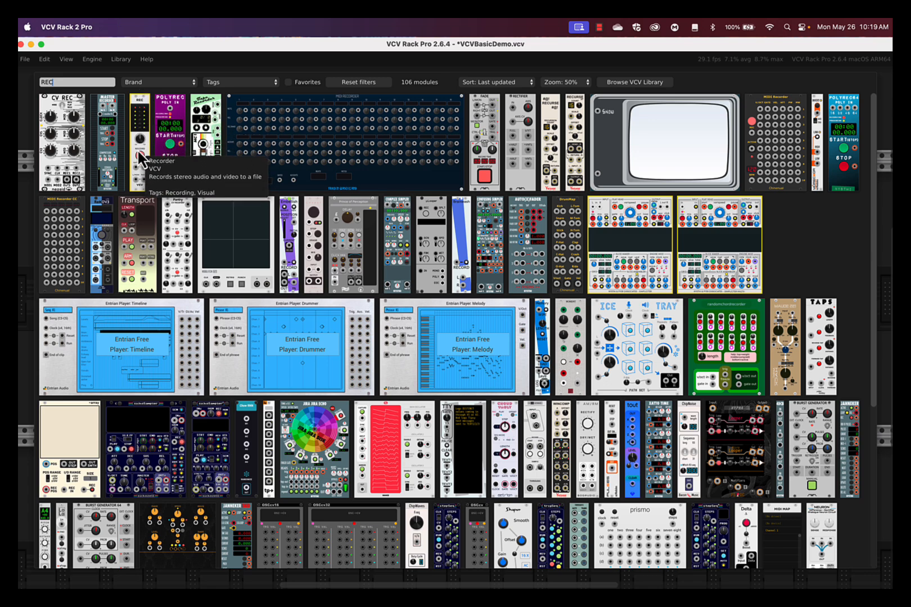
pyautogui.click(141, 133)
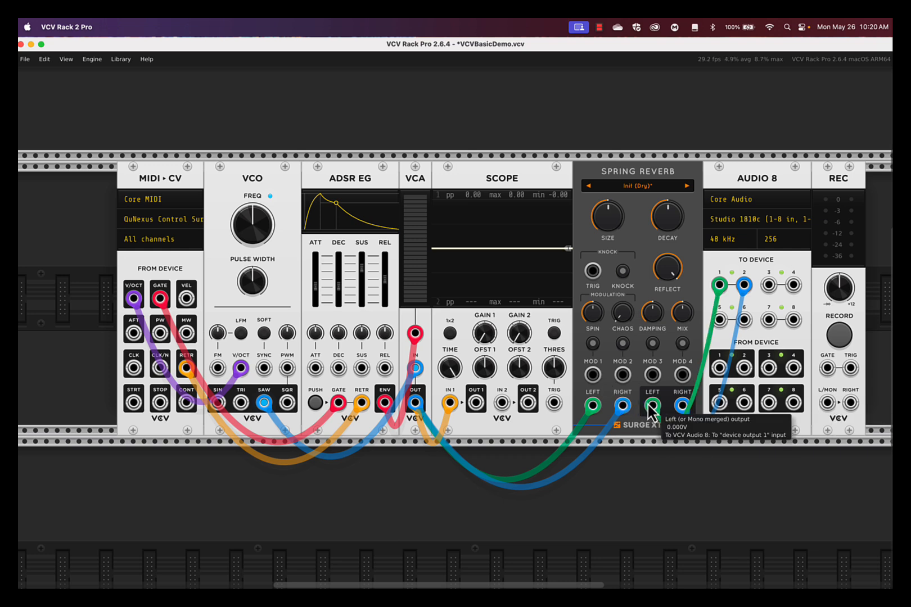
# Connect the Spring Reverb's left and right outputs to the Recorder's L/MON and RIGHT inputs
pyautogui.moveTo(652, 406); pyautogui.dragTo(828, 402)
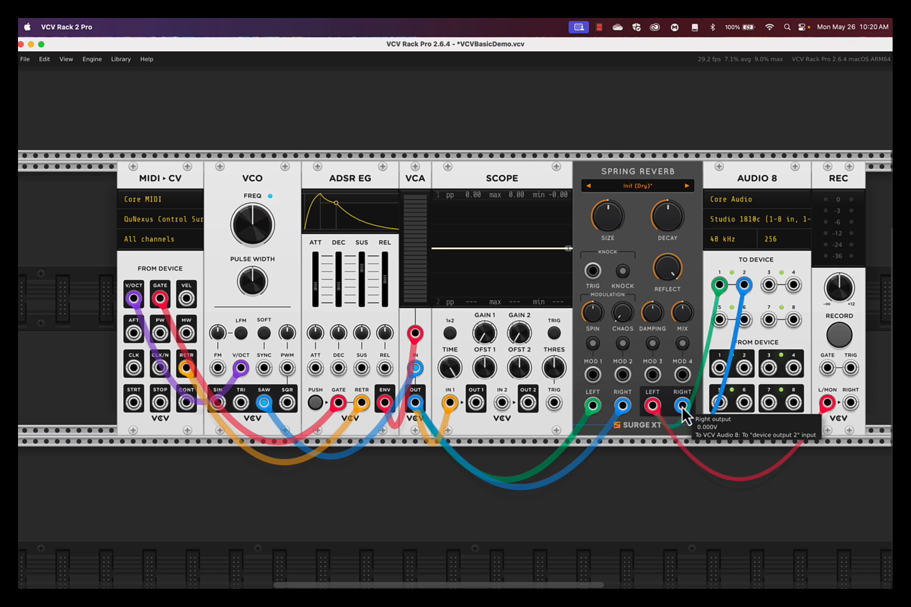
pyautogui.moveTo(683, 406); pyautogui.dragTo(851, 404)
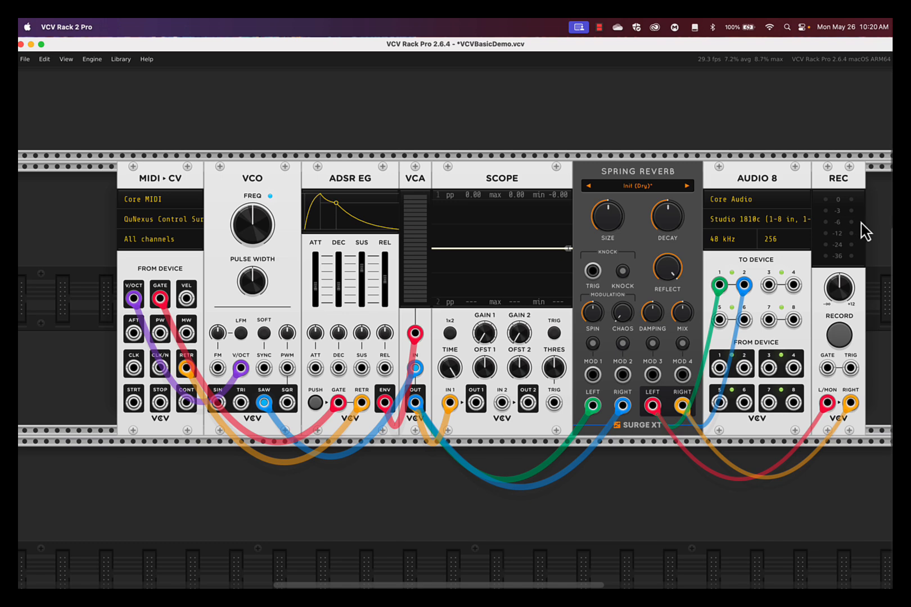
# Start a recording with the Recorder module, saving it to the Desktop as DemoRec.wav
pyautogui.hscroll(3, 863, 231)
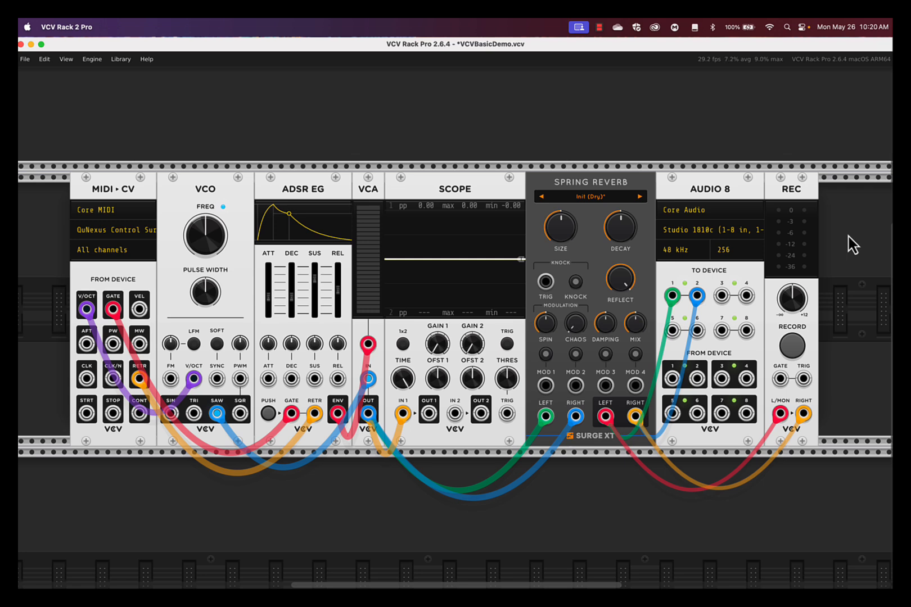
pyautogui.click(788, 349)
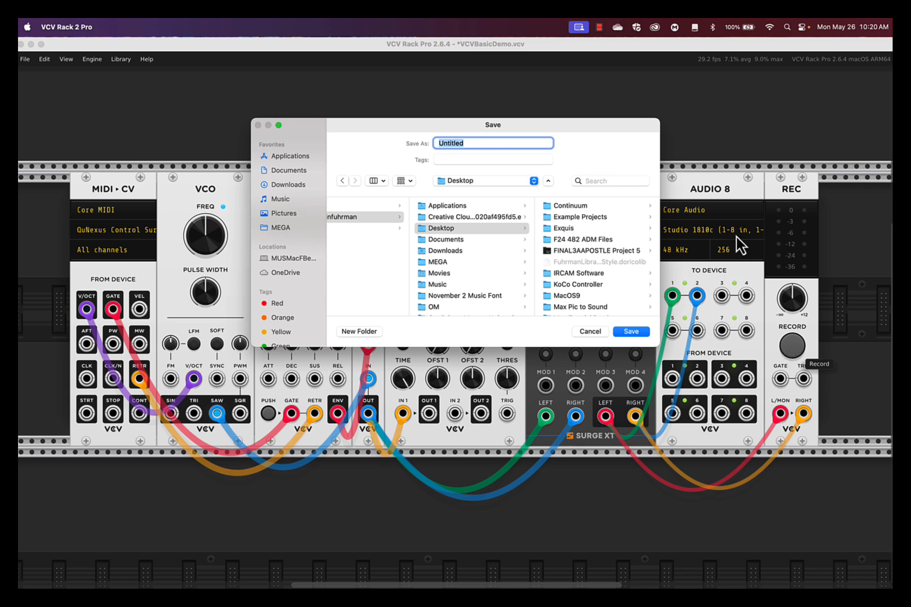
pyautogui.write('DemoRec.wav')
pyautogui.click(631, 331)
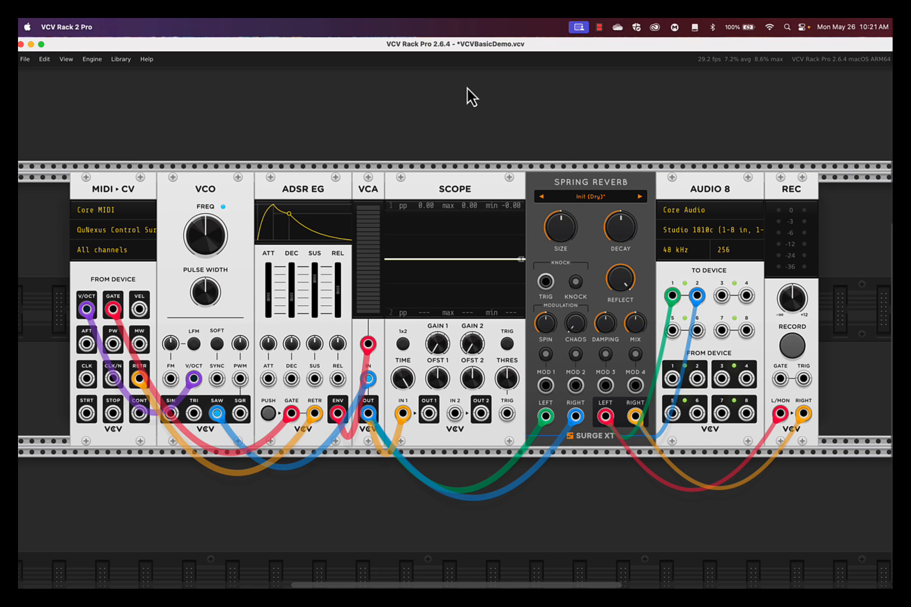
# Save the VCVBasicDemo patch and quit VCV Rack to return to the desktop
pyautogui.press('super+s')
pyautogui.press('super+q')
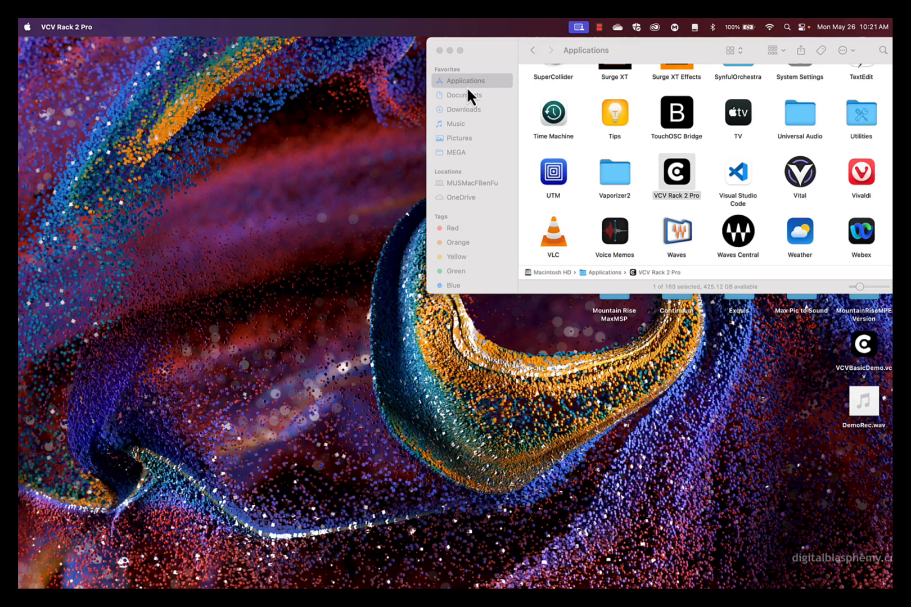
pyautogui.click(724, 417)
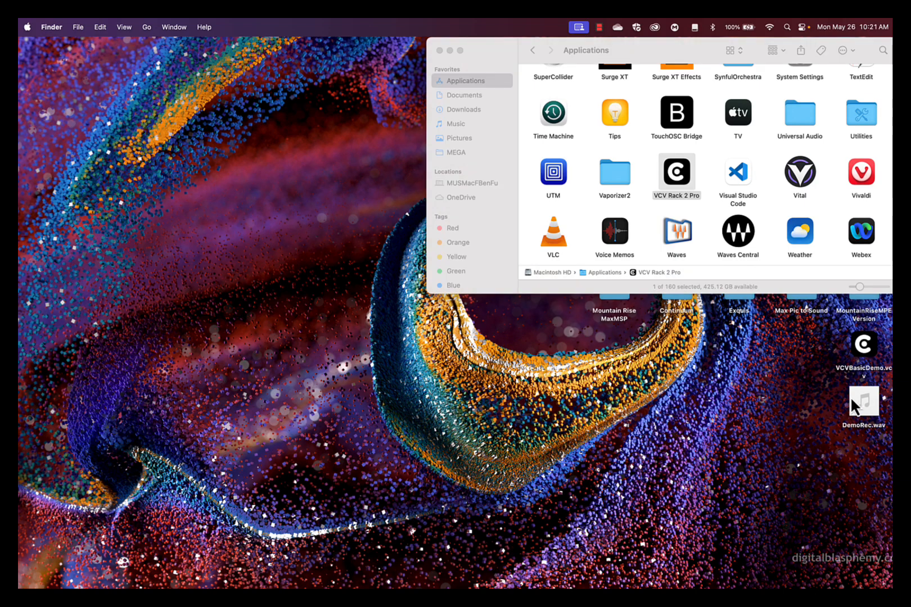
# Open DemoRec.wav from the Desktop in Audacity, continuing past the incompatible plugins notice
pyautogui.click(867, 393)
pyautogui.rightClick(867, 392)
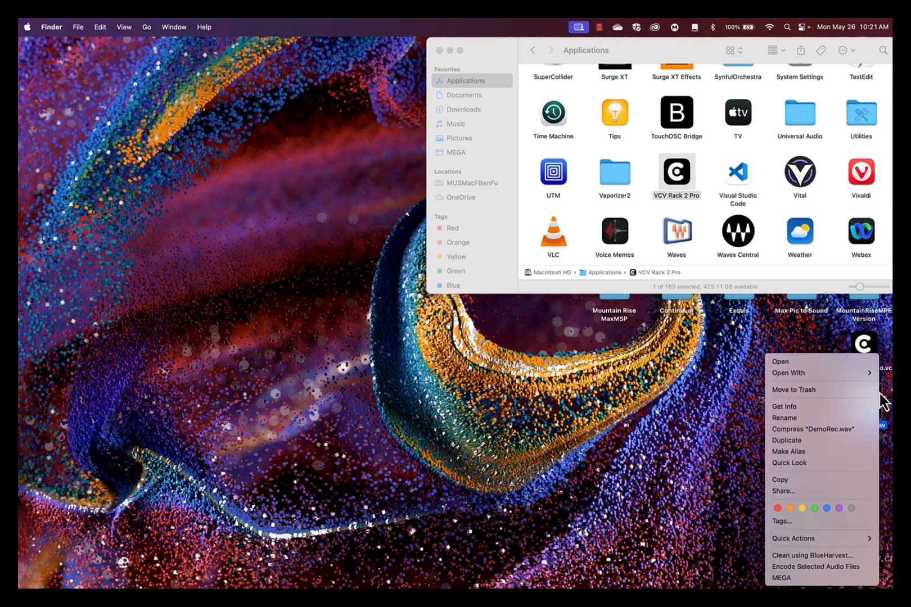
pyautogui.moveTo(836, 373)
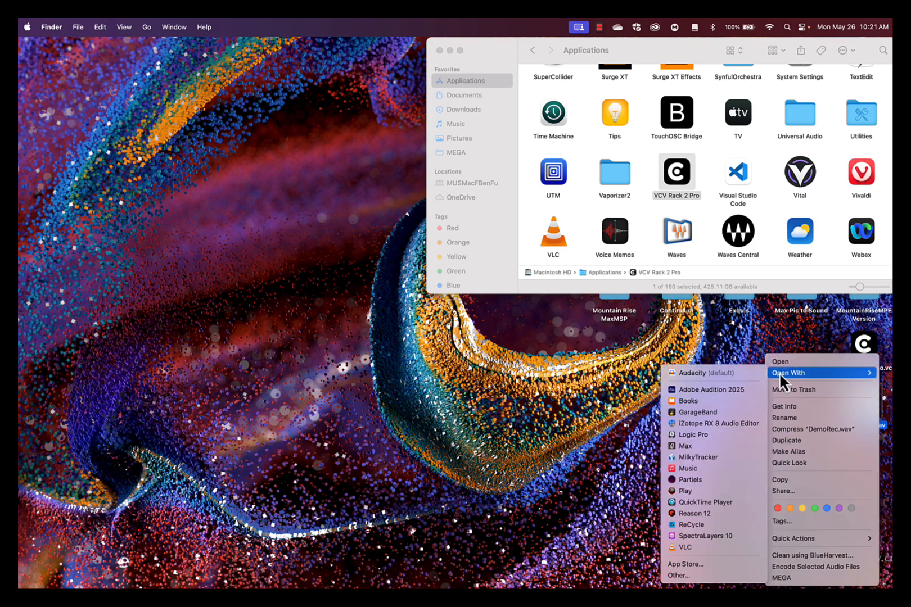
pyautogui.click(742, 373)
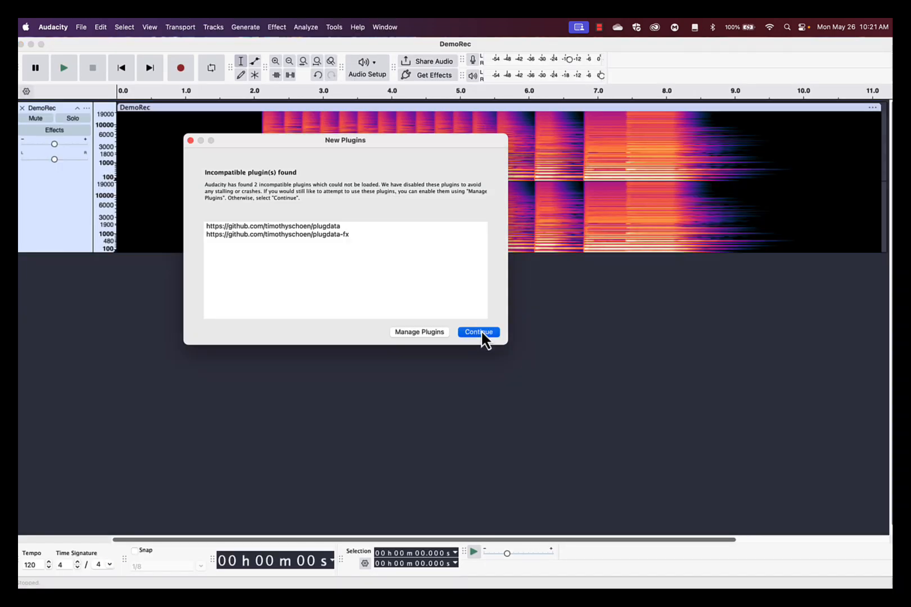
pyautogui.click(479, 331)
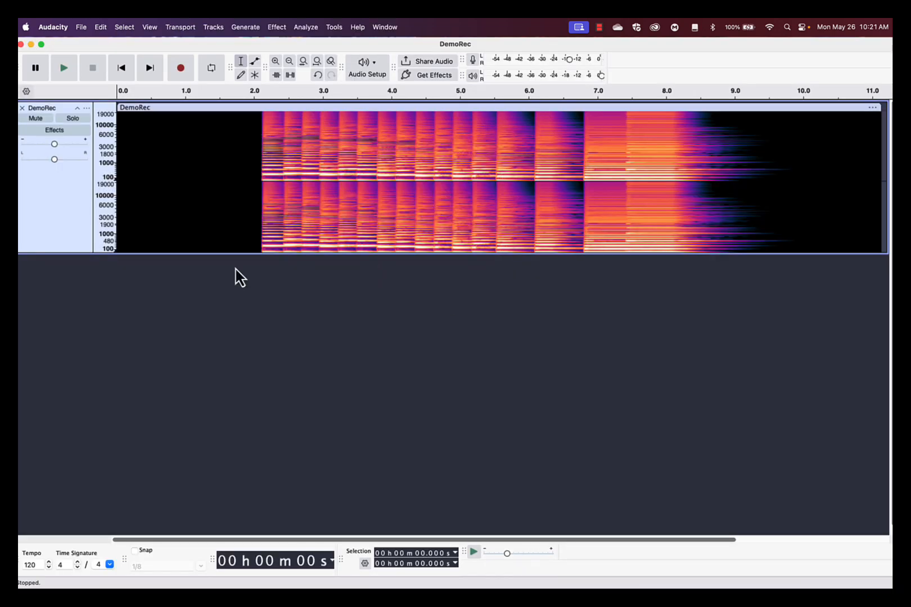
# Delete about 2.1 seconds of silence from the start of the DemoRec track, and play back the trimmed recording
pyautogui.click(260, 128)
pyautogui.moveTo(261, 128); pyautogui.dragTo(46, 129)
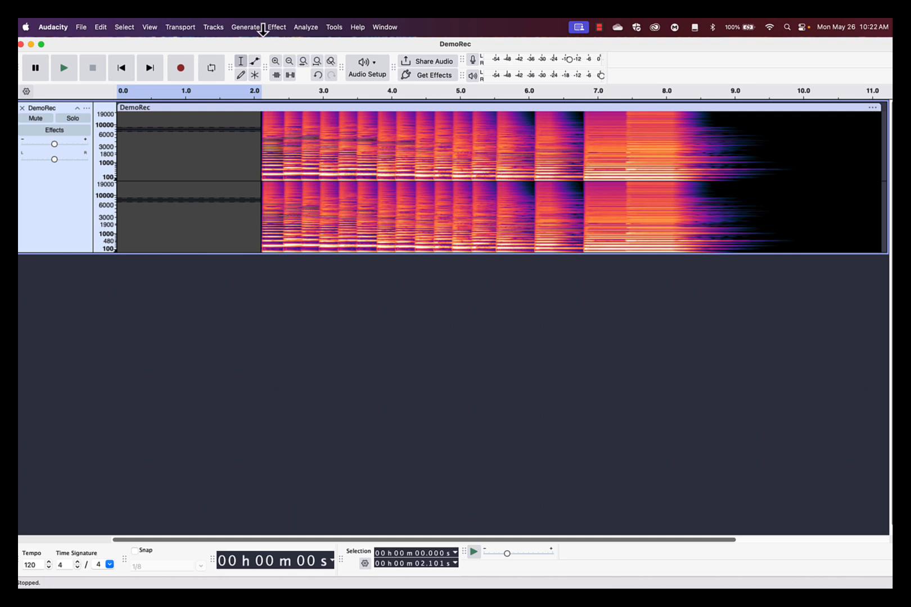
pyautogui.press('Delete')
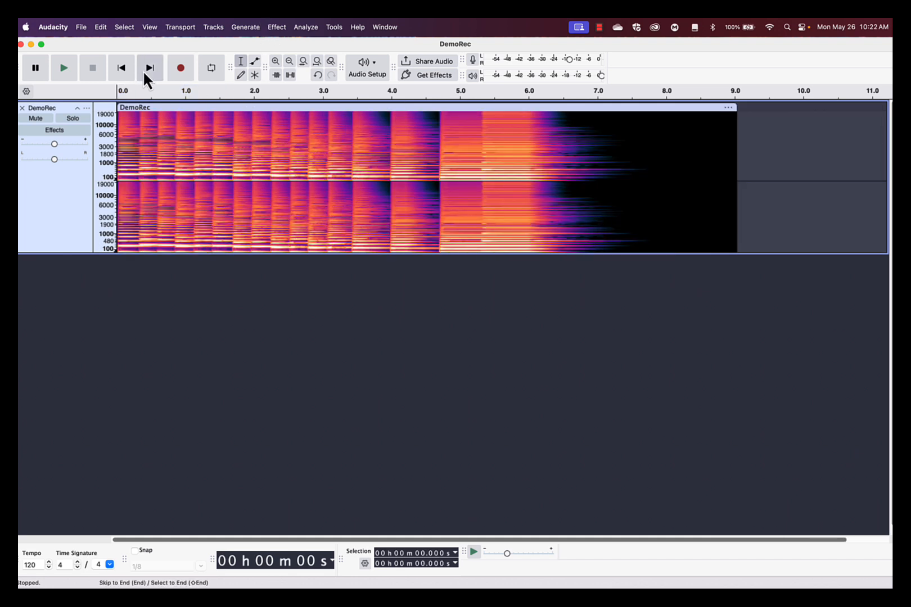
pyautogui.press('space')
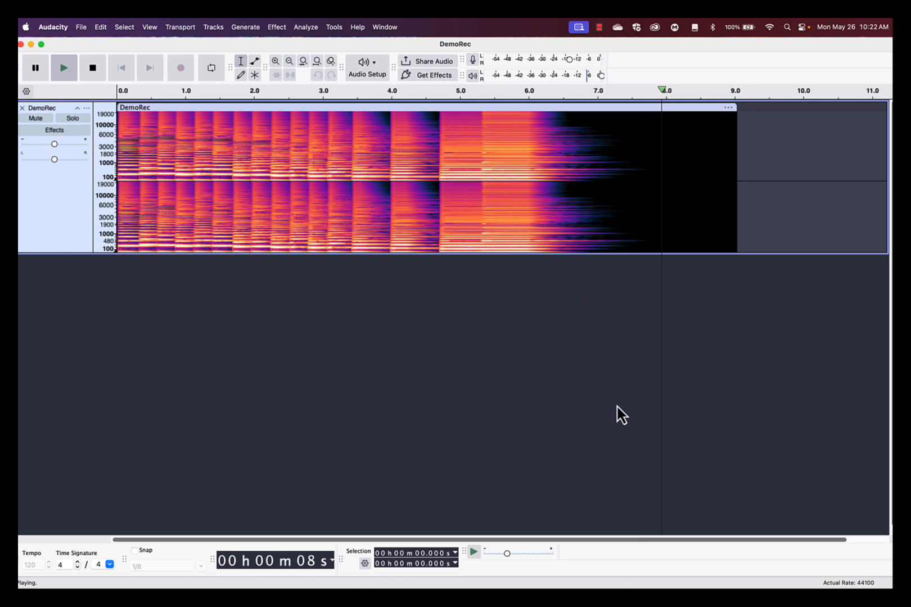
pyautogui.press('space')
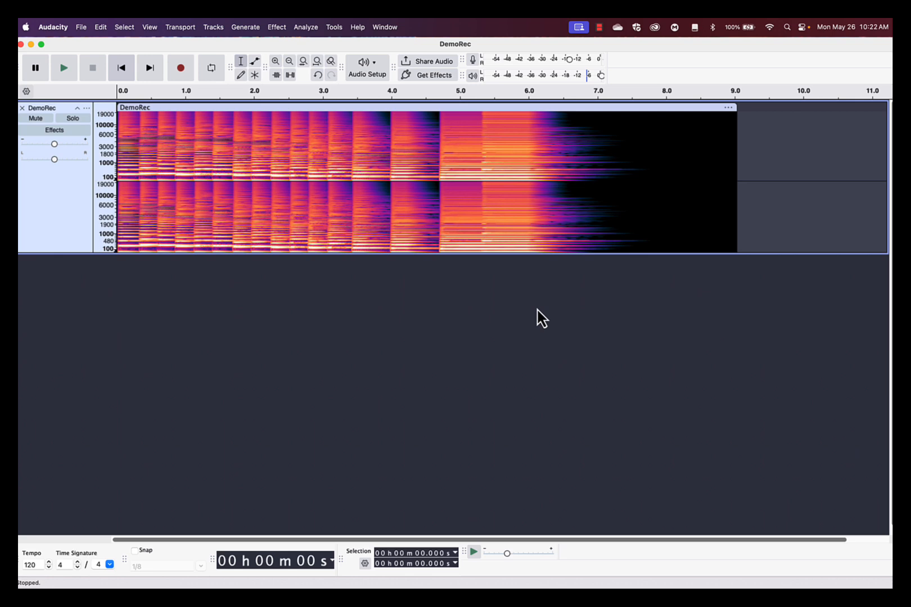
# Enlarge the track and fit the whole recording to the window width to examine its spectrogram, and quit Audacity without saving the project
pyautogui.moveTo(510, 255); pyautogui.dragTo(500, 479)
pyautogui.press('super+shift+f')
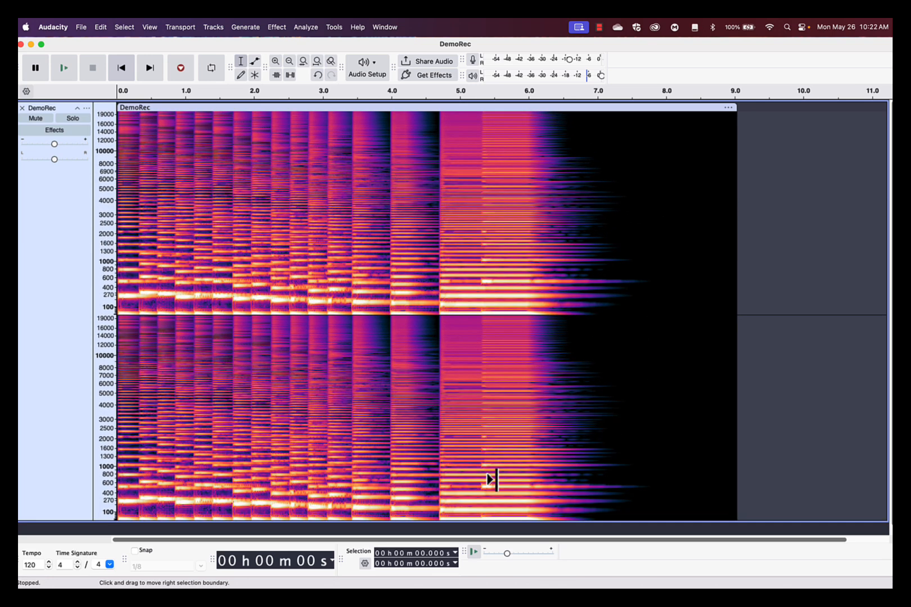
pyautogui.press('super+f')
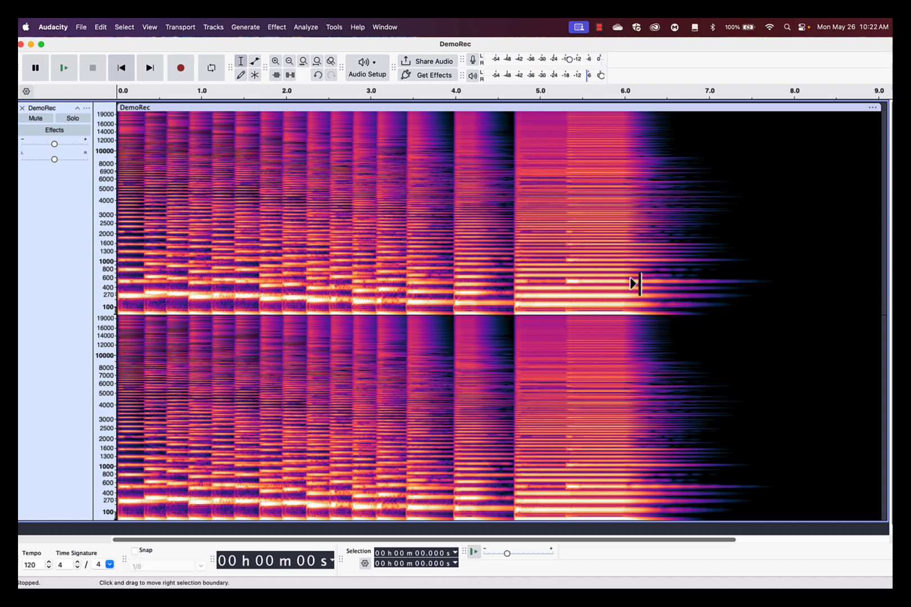
pyautogui.press('super+q')
pyautogui.click(470, 248)
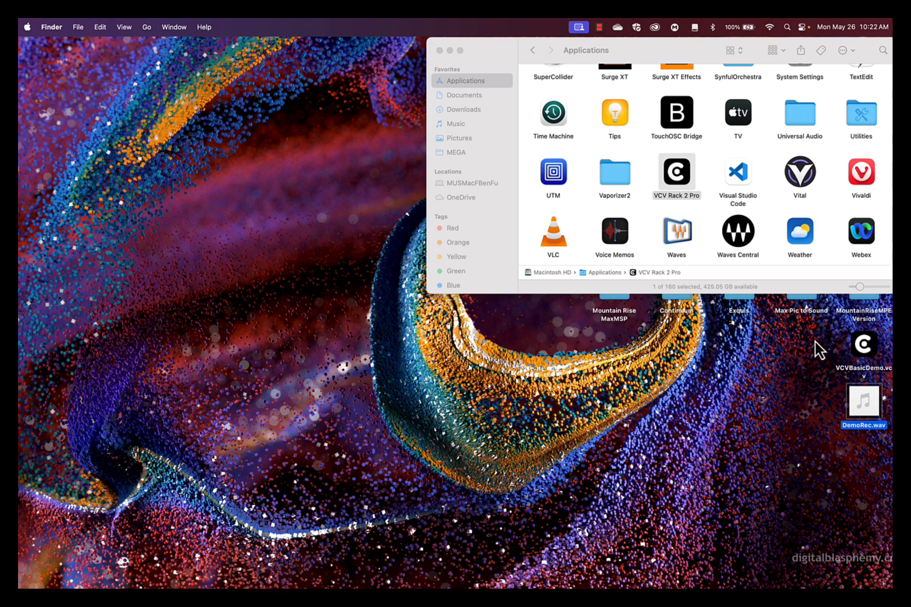
# Group VCVBasicDemo.vcv and DemoRec.wav on the Desktop into a new folder named VCVAssignment1
pyautogui.moveTo(816, 349); pyautogui.dragTo(874, 419)
pyautogui.rightClick(870, 409)
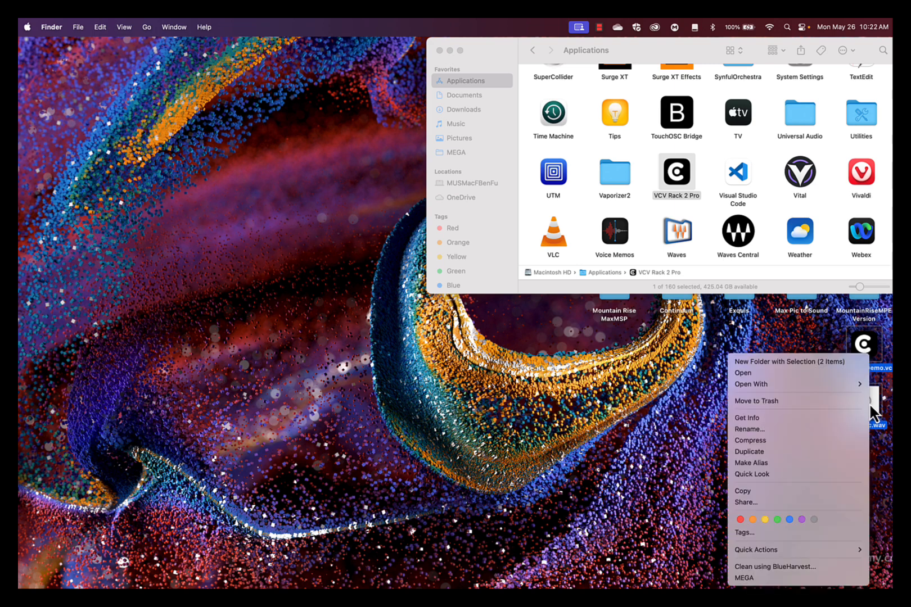
pyautogui.click(804, 362)
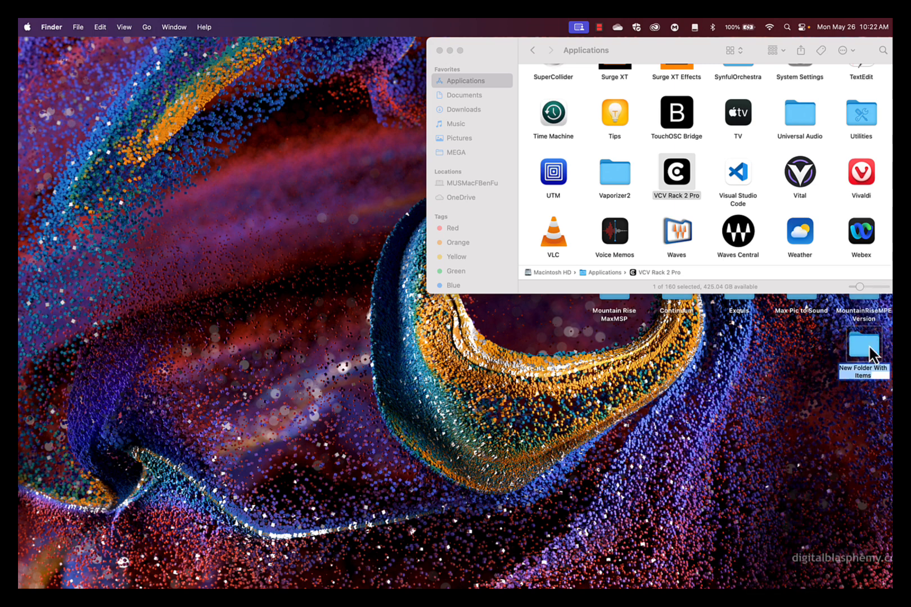
pyautogui.write('VCVAssignment1')
pyautogui.press('Return')
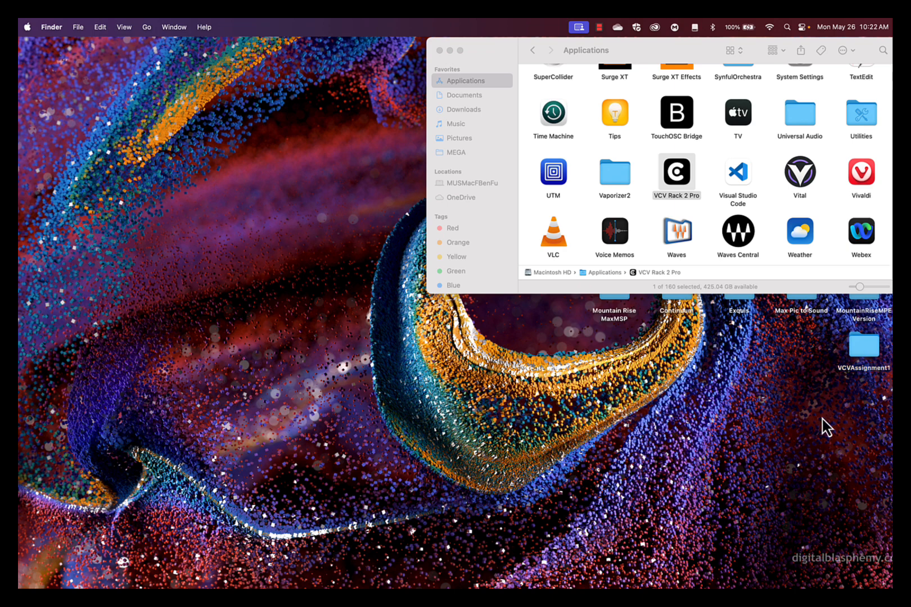
# Compress the VCVAssignment1 folder on the Desktop into a ZIP archive
pyautogui.rightClick(859, 343)
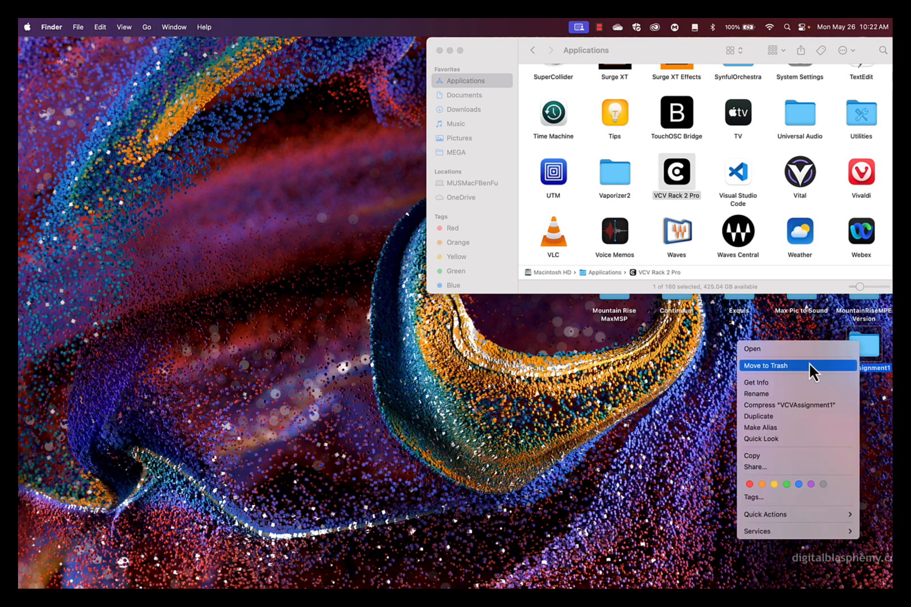
pyautogui.click(791, 405)
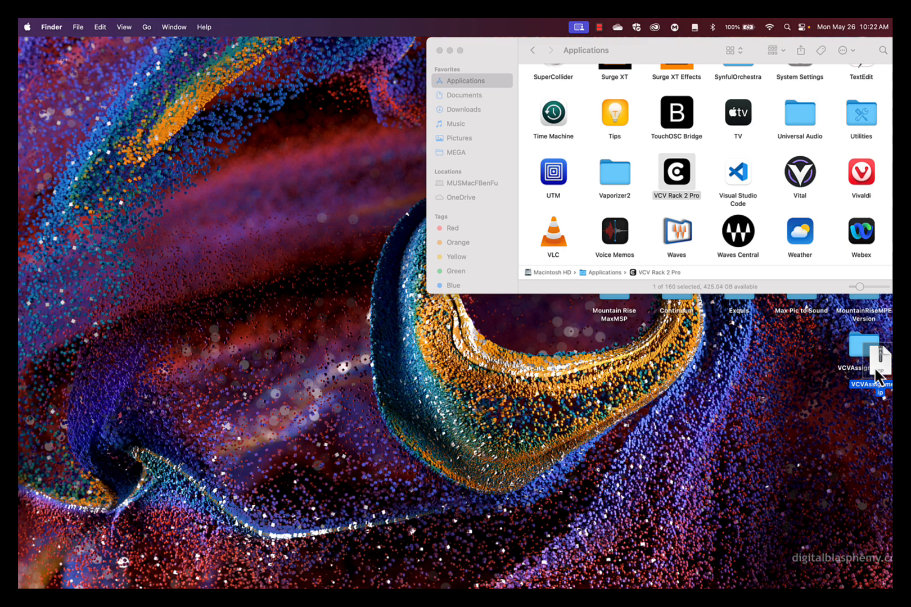
pyautogui.click(812, 465)
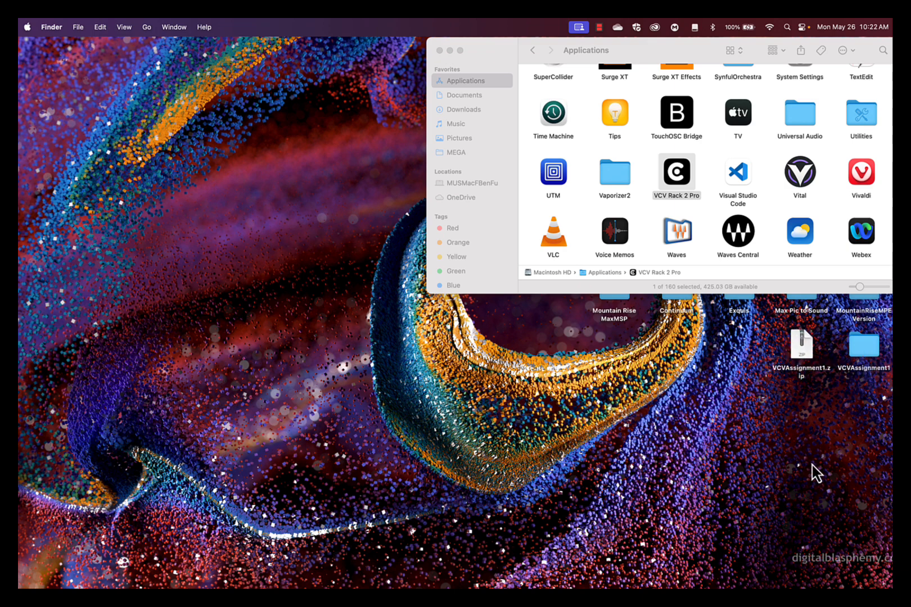